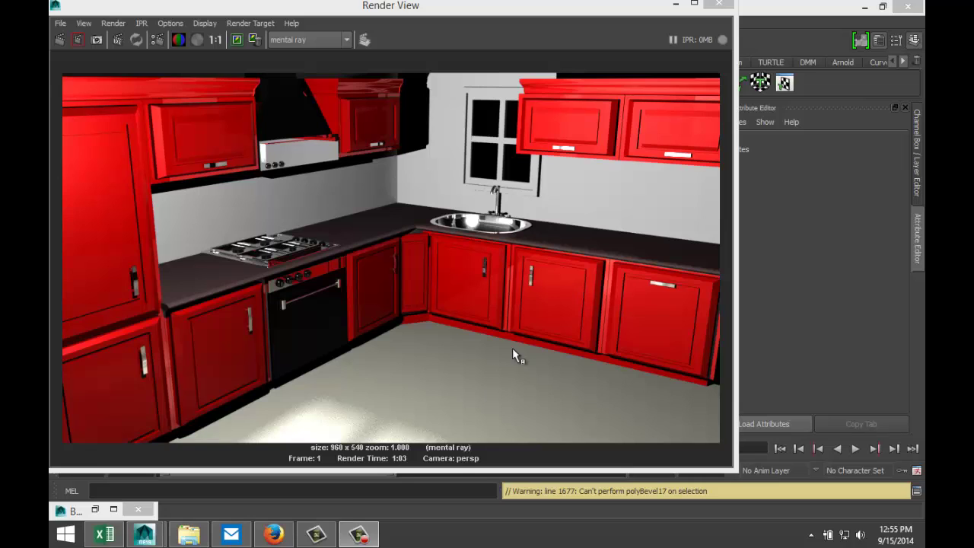
Close the finished kitchen render window to return to the perspective view of the scene
{"action": "left_click", "coordinate": [719, 6]}
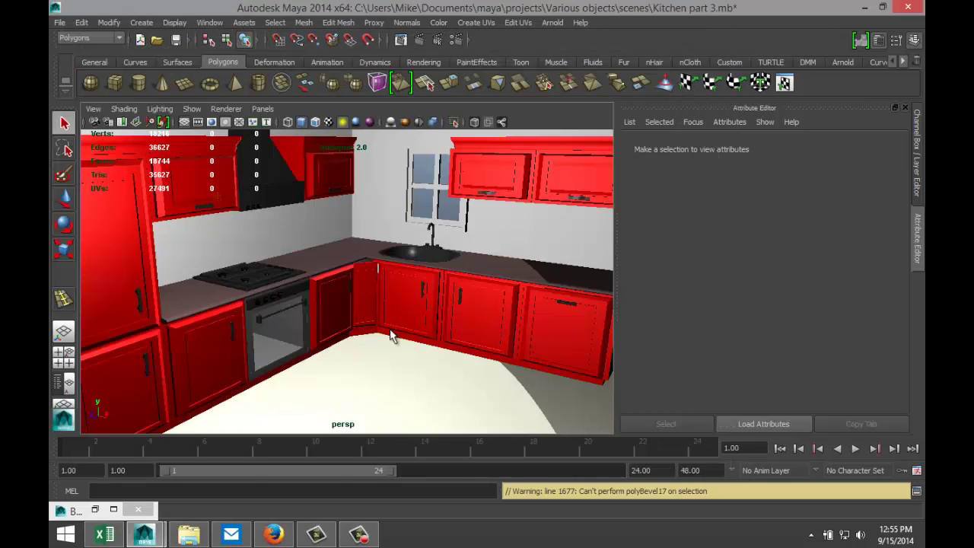
{"action": "key", "text": "bracketleft"}
{"action": "key", "text": "bracketright"}
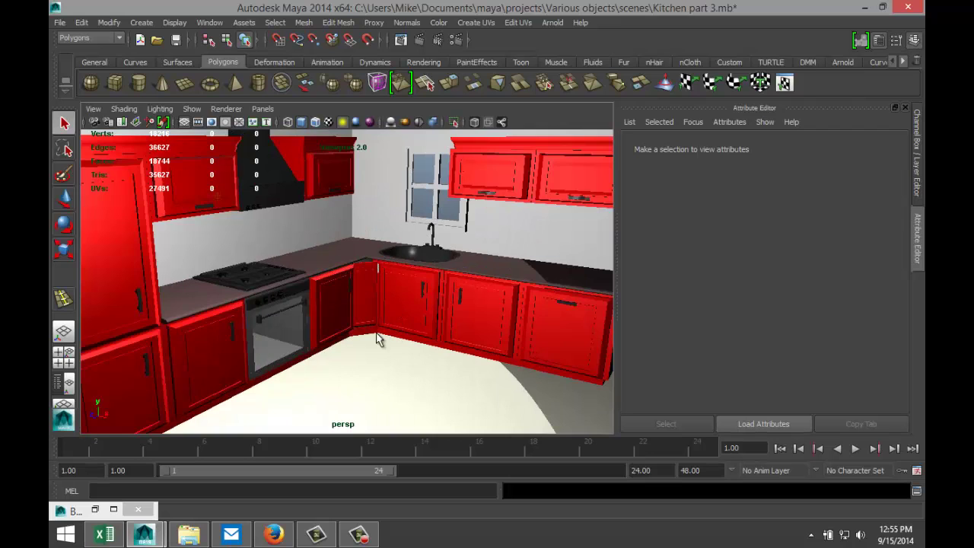
Duplicate the short angled plinth piece at floor level below the narrow corner cabinet door
{"action": "right_click_drag", "start_coordinate": [378, 339], "coordinate": [381, 344], "text": "alt"}
{"action": "left_click_drag", "start_coordinate": [414, 363], "coordinate": [387, 366], "text": "alt"}
{"action": "right_click_drag", "start_coordinate": [387, 365], "coordinate": [413, 391], "text": "alt"}
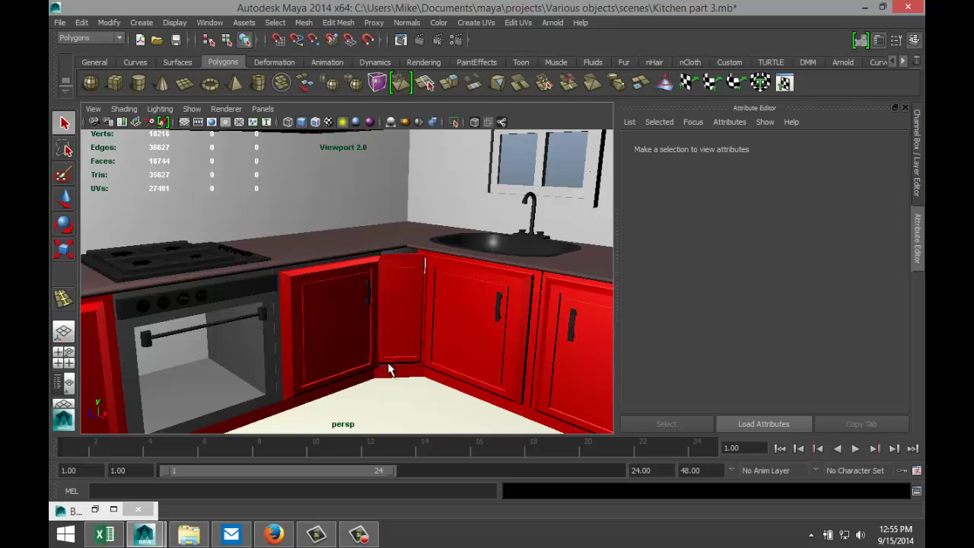
{"action": "left_click_drag", "start_coordinate": [417, 392], "coordinate": [419, 369], "text": "alt"}
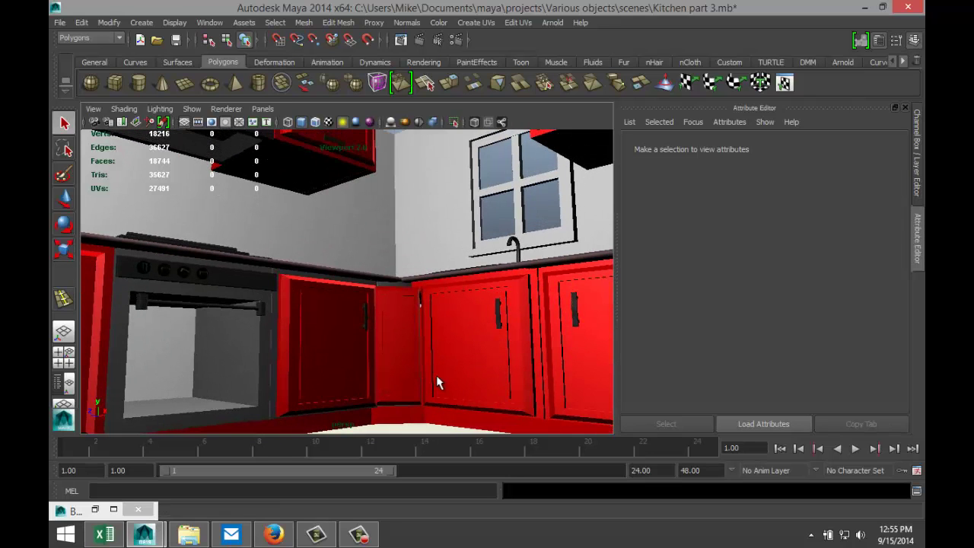
{"action": "key", "text": "4"}
{"action": "left_click", "coordinate": [401, 425]}
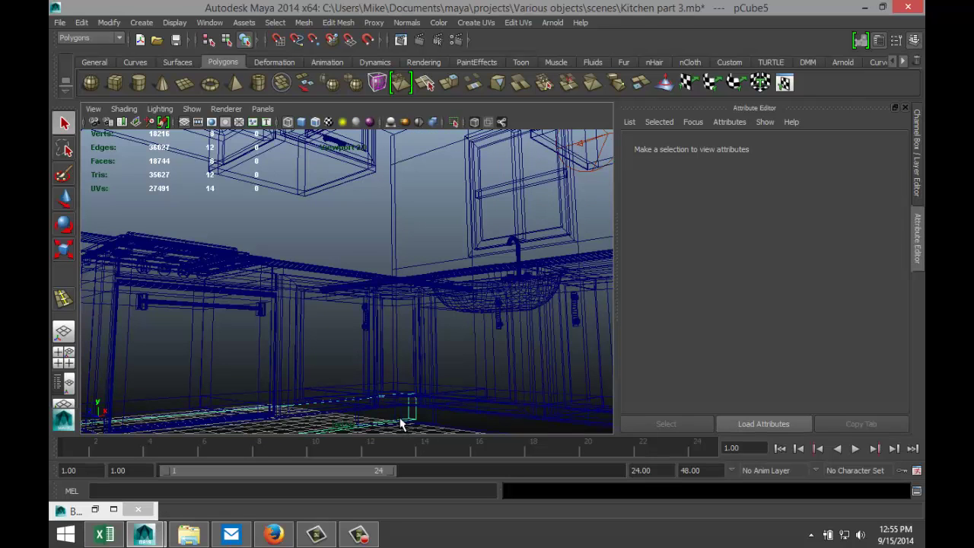
{"action": "left_click", "coordinate": [408, 424]}
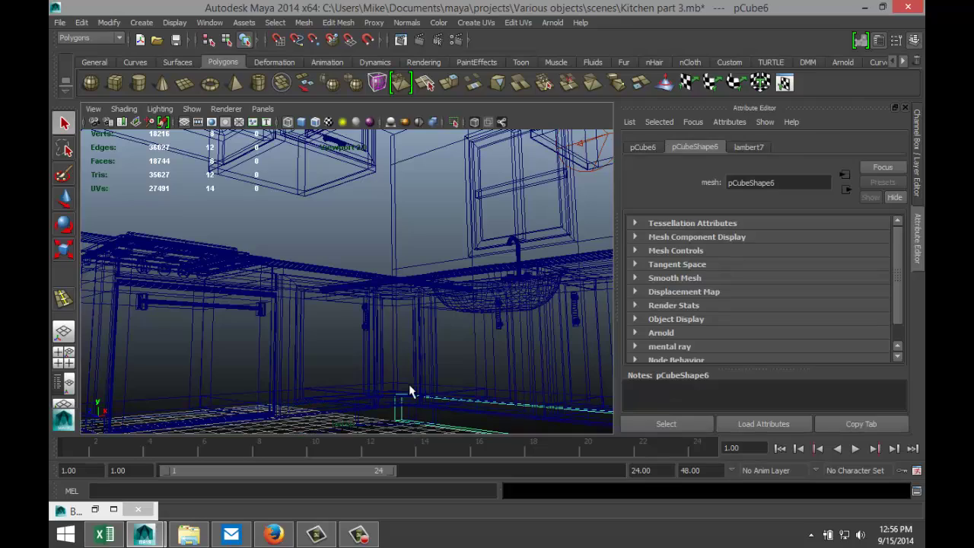
{"action": "left_click_drag", "start_coordinate": [409, 392], "coordinate": [386, 302], "text": "alt"}
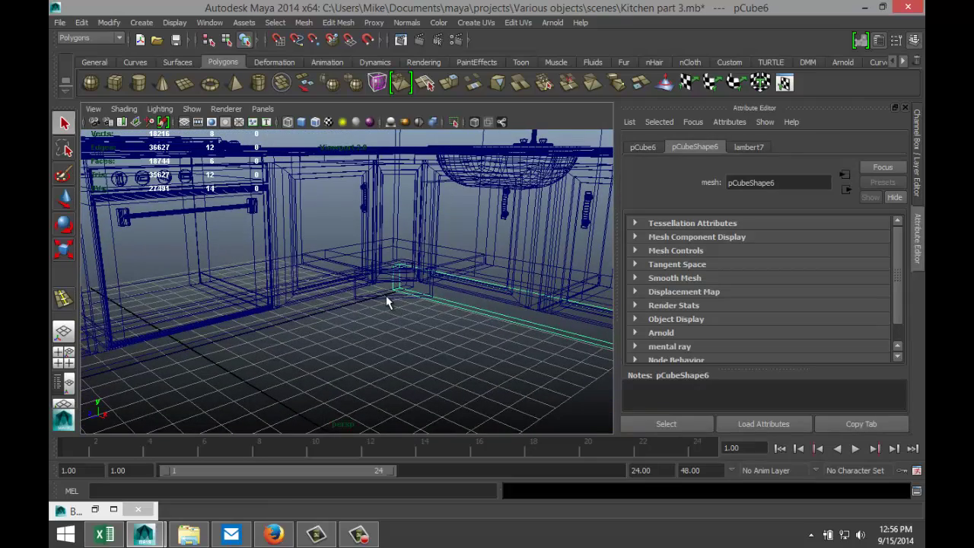
{"action": "left_click", "coordinate": [386, 301]}
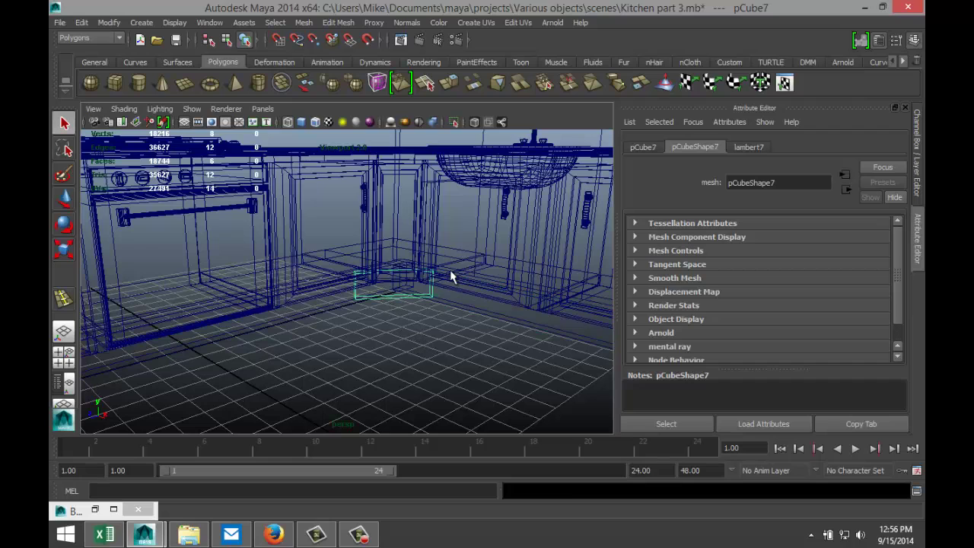
{"action": "key", "text": "ctrl+d"}
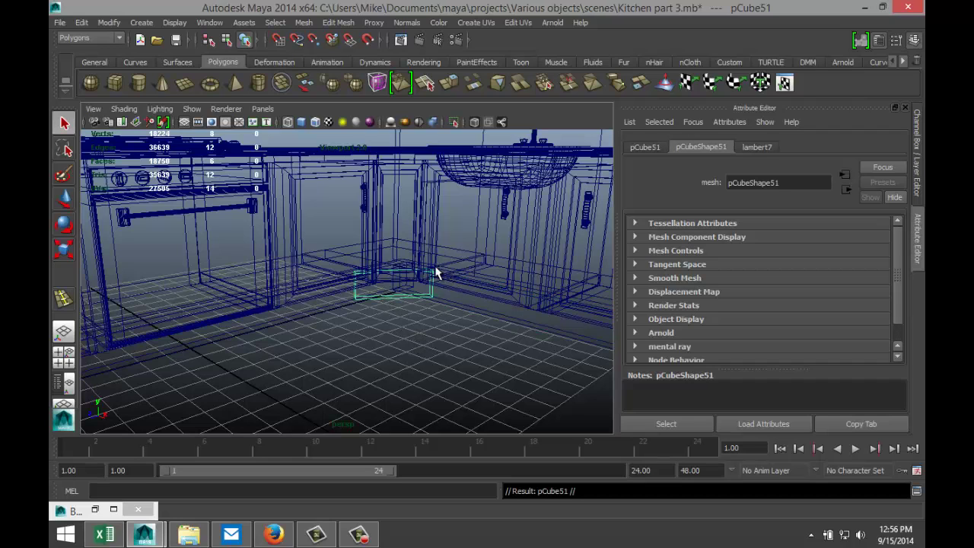
Raise the duplicated plinth piece vertically to the top of the corner cabinet, just beneath the countertop
{"action": "key", "text": "6"}
{"action": "scroll", "coordinate": [403, 285], "scroll_direction": "down", "scroll_amount": 3}
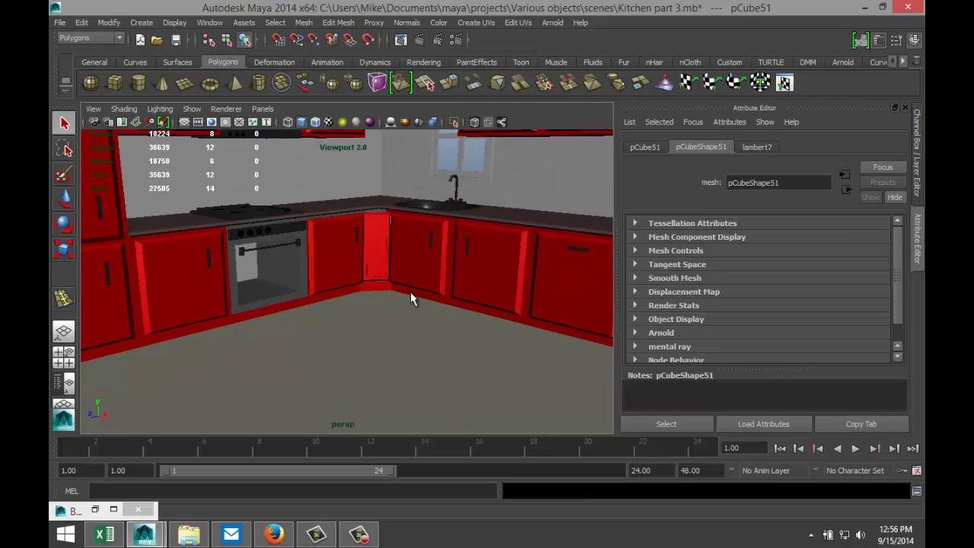
{"action": "key", "text": "w"}
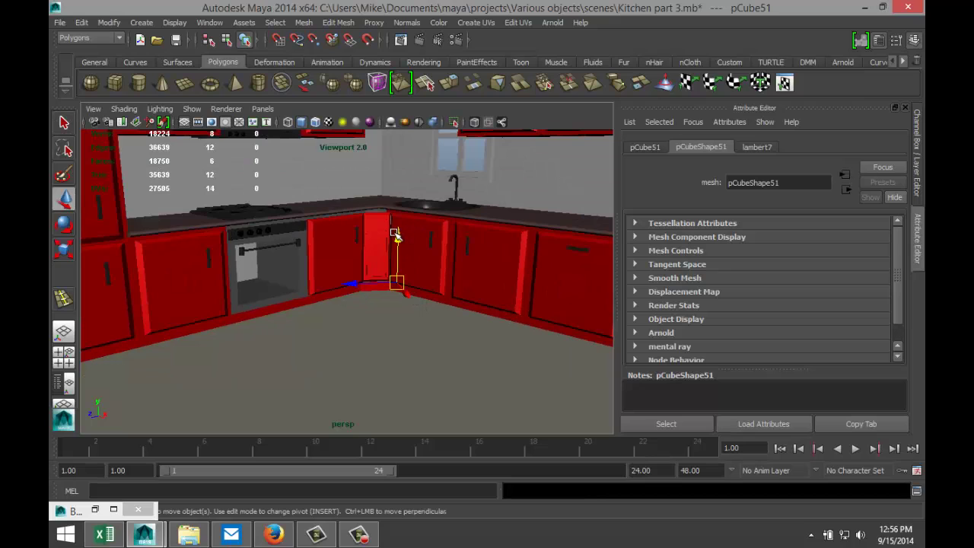
{"action": "left_click_drag", "start_coordinate": [397, 233], "coordinate": [386, 160]}
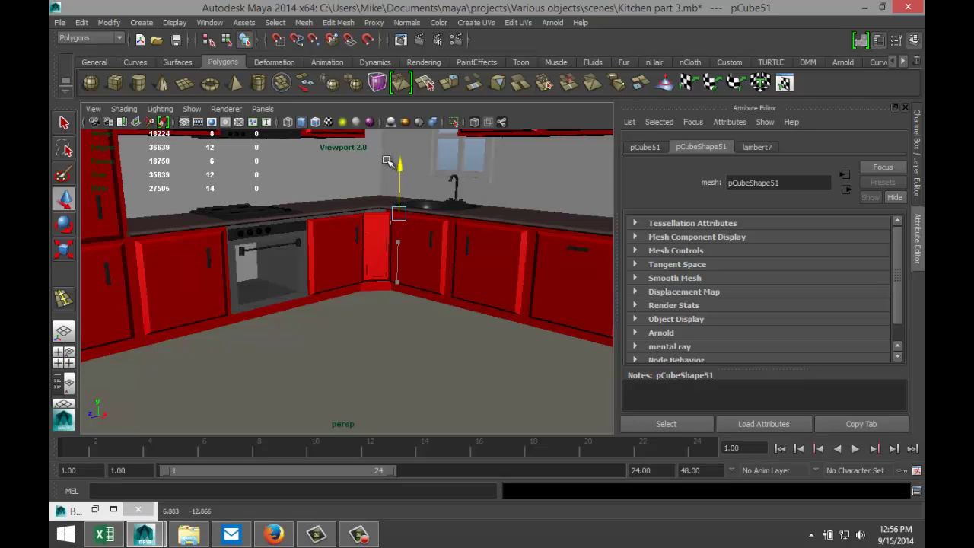
{"action": "key", "text": "f"}
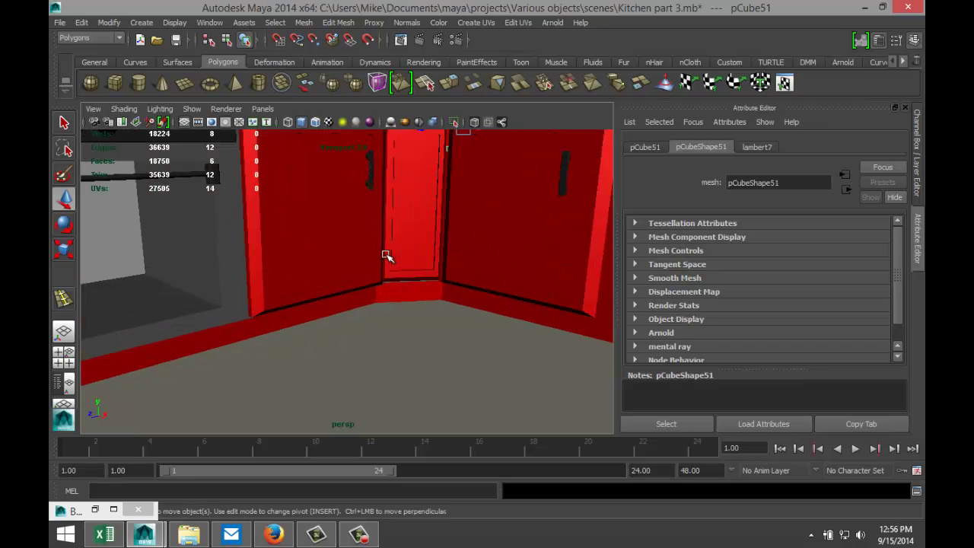
{"action": "scroll", "coordinate": [382, 263], "scroll_direction": "down", "scroll_amount": 3}
{"action": "left_click_drag", "start_coordinate": [382, 264], "coordinate": [346, 381], "text": "alt"}
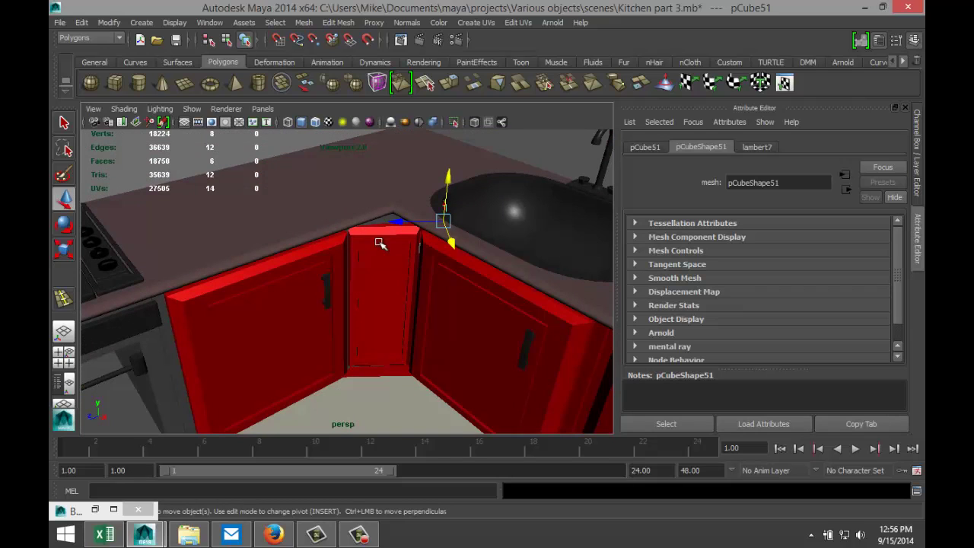
Try the World move axis for the Move tool, restore the Object axis and close the tool settings
{"action": "left_click", "coordinate": [64, 200]}
{"action": "double_click", "coordinate": [65, 201]}
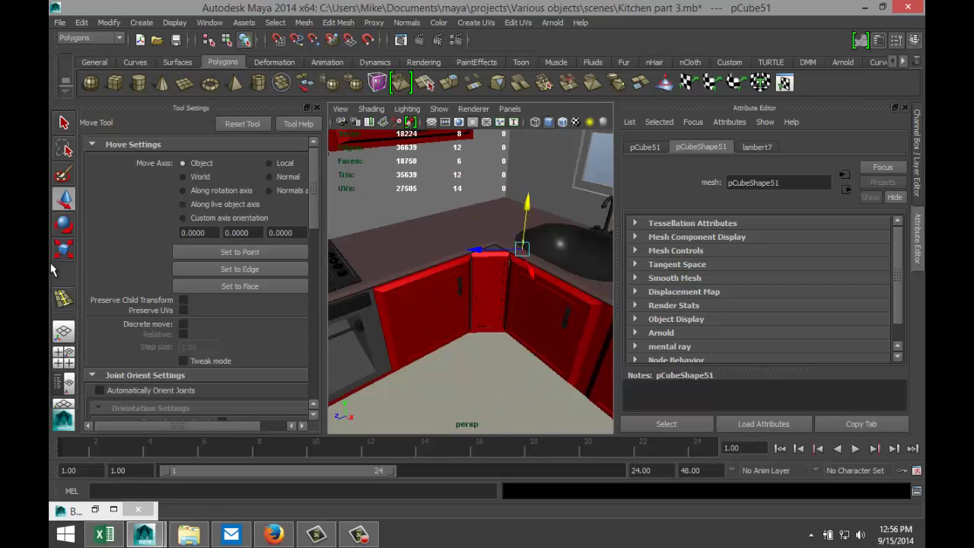
{"action": "left_click", "coordinate": [182, 177]}
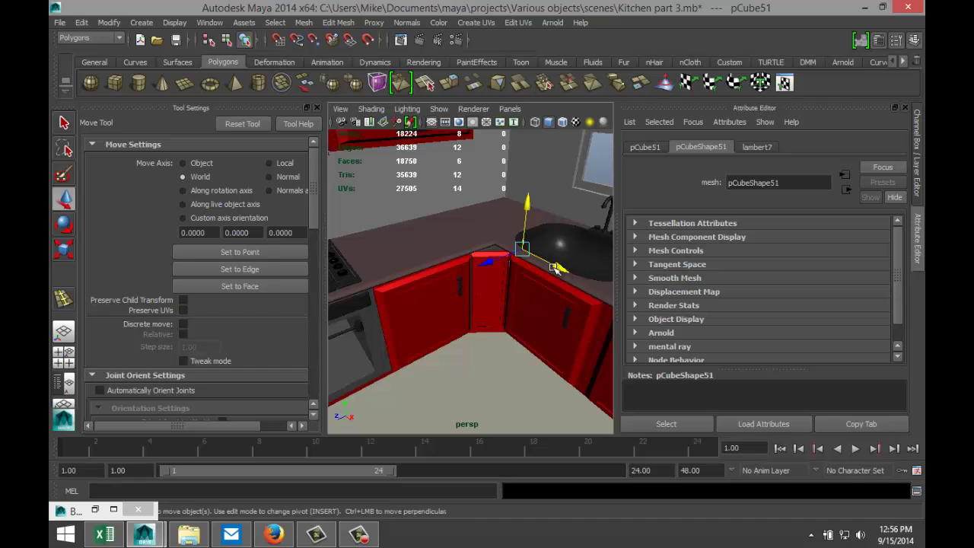
{"action": "left_click", "coordinate": [183, 162]}
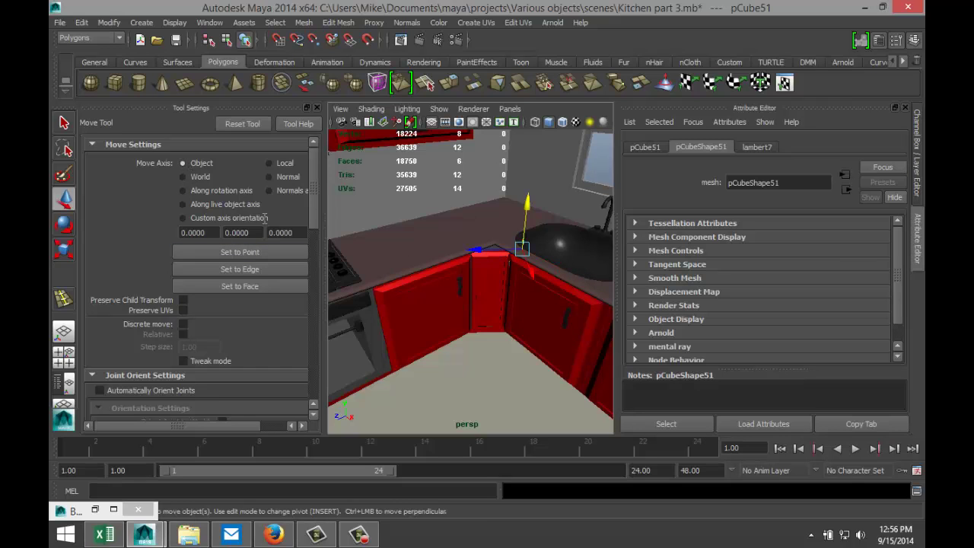
{"action": "left_click", "coordinate": [317, 107]}
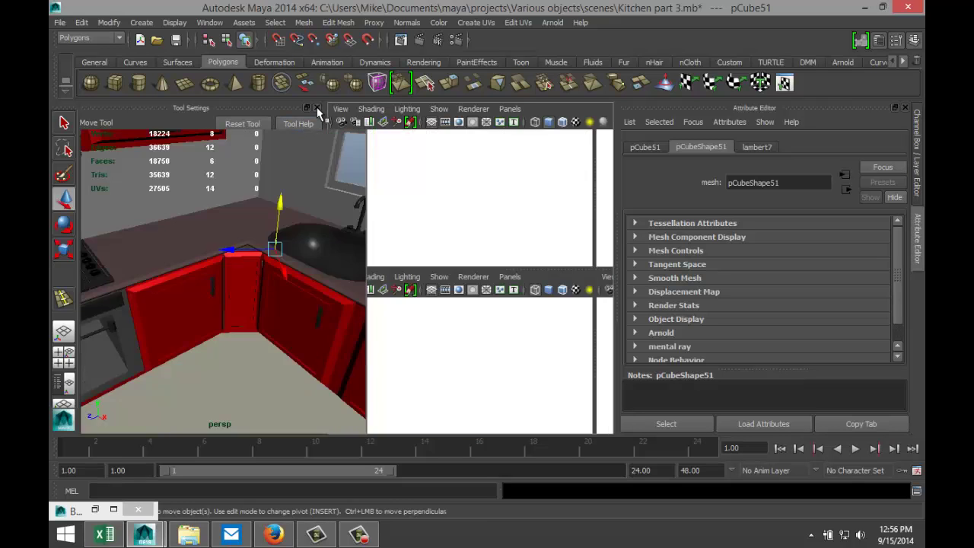
Slide the duplicated piece along its own axes to fill the gap between the corner cabinet door and the countertop
{"action": "left_click_drag", "start_coordinate": [445, 223], "coordinate": [453, 247]}
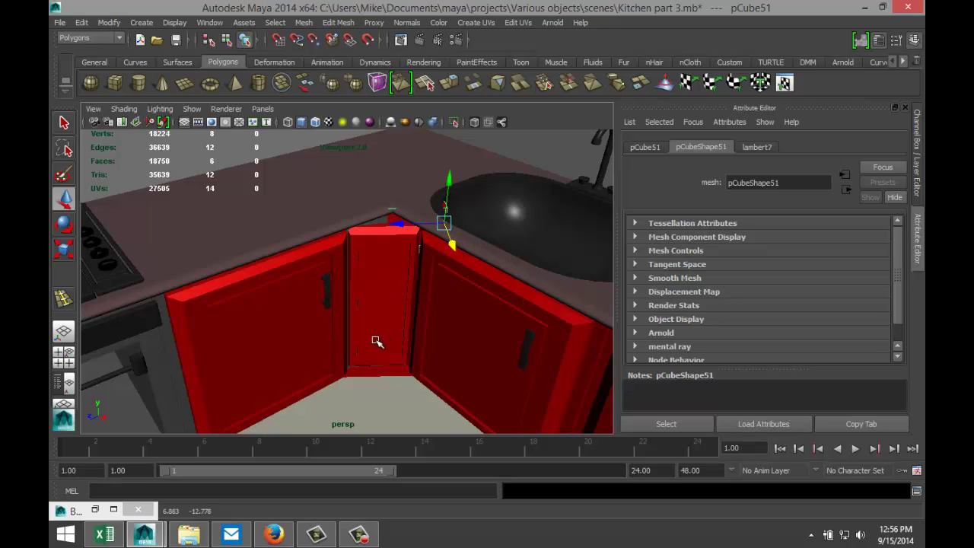
{"action": "left_click_drag", "start_coordinate": [364, 369], "coordinate": [372, 266], "text": "alt"}
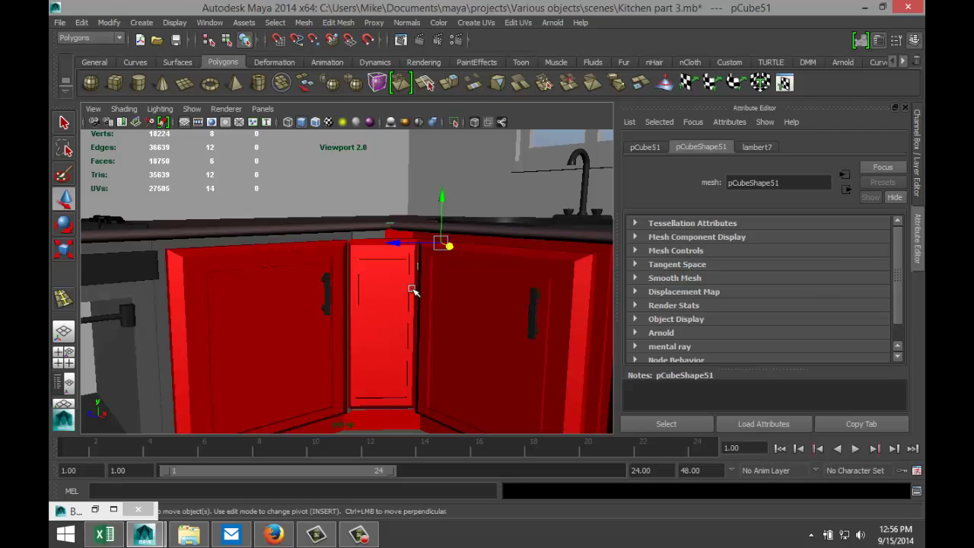
{"action": "left_click_drag", "start_coordinate": [419, 266], "coordinate": [448, 267], "text": "alt"}
{"action": "left_click_drag", "start_coordinate": [409, 230], "coordinate": [400, 229]}
{"action": "left_click_drag", "start_coordinate": [490, 264], "coordinate": [474, 250], "text": "alt"}
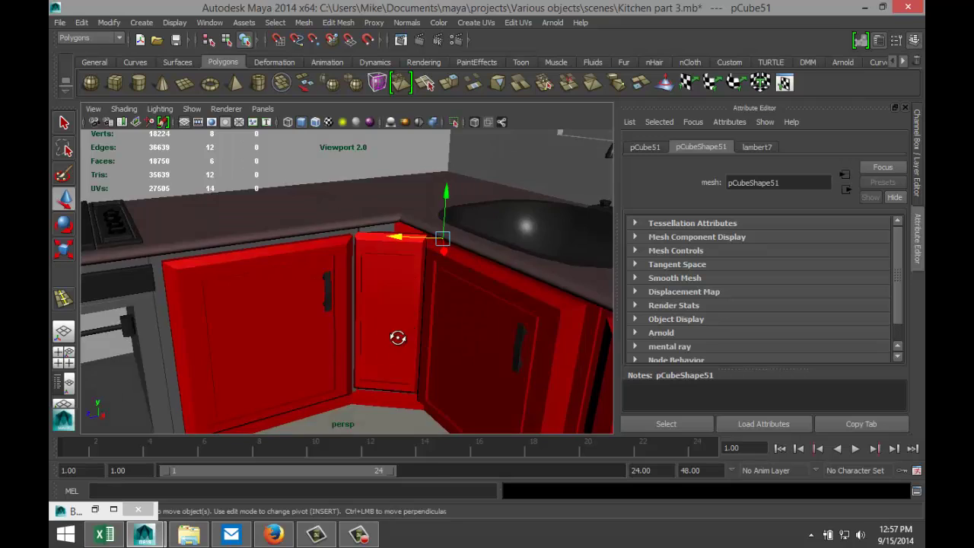
Assign the existing red material to the grey frame strips above and beside the cabinet door next to the oven
{"action": "scroll", "coordinate": [380, 328], "scroll_direction": "up", "scroll_amount": 5}
{"action": "middle_click_drag", "start_coordinate": [282, 313], "coordinate": [433, 360], "text": "alt"}
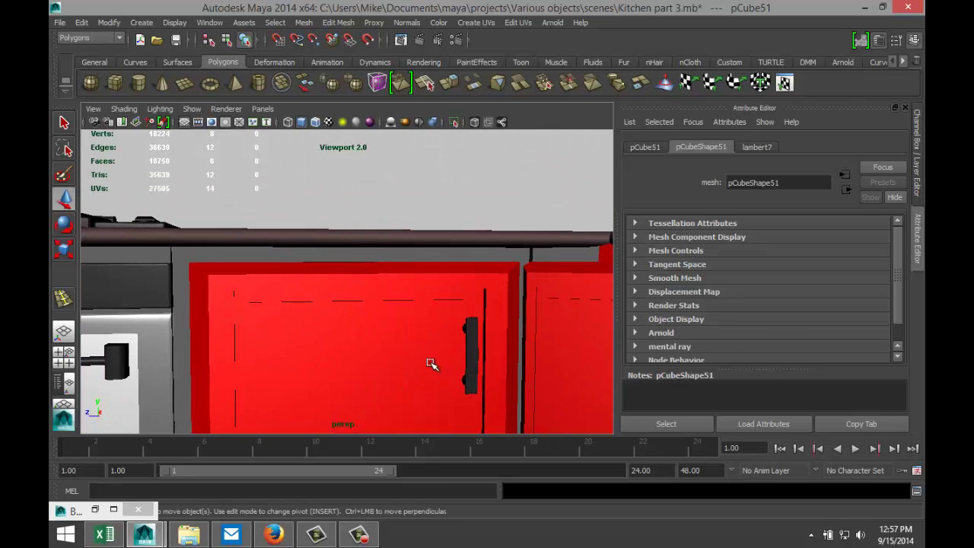
{"action": "right_click_drag", "start_coordinate": [334, 257], "coordinate": [380, 229]}
{"action": "left_click", "coordinate": [339, 261]}
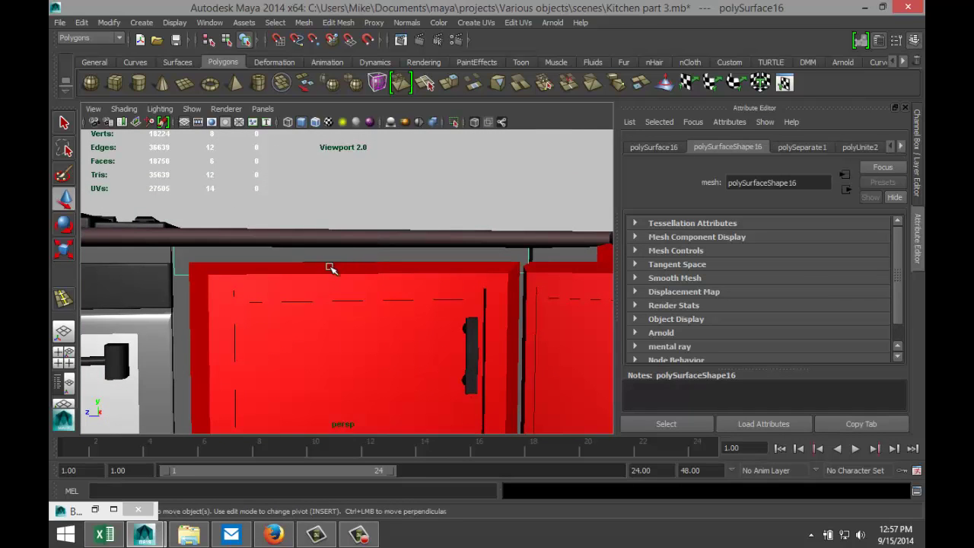
{"action": "left_click", "coordinate": [184, 337]}
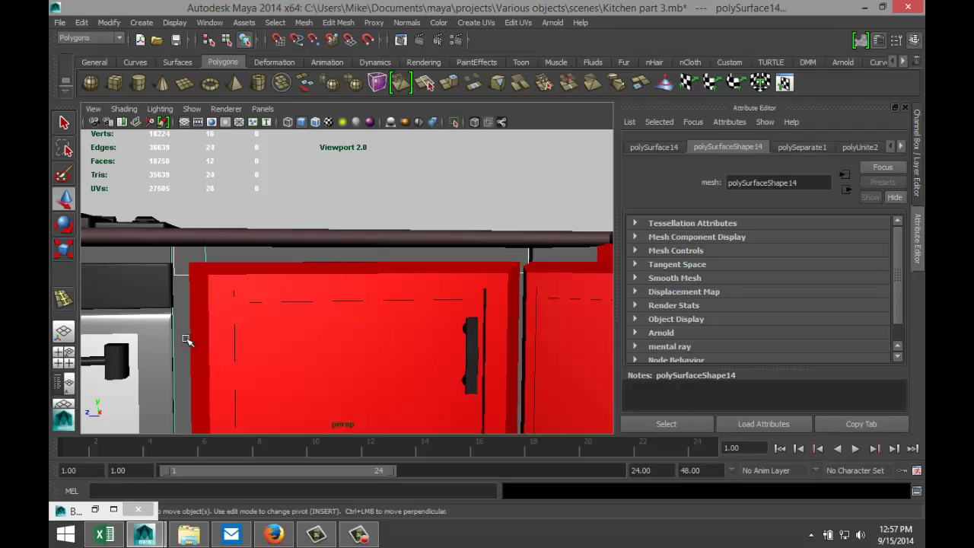
{"action": "left_click", "coordinate": [521, 339]}
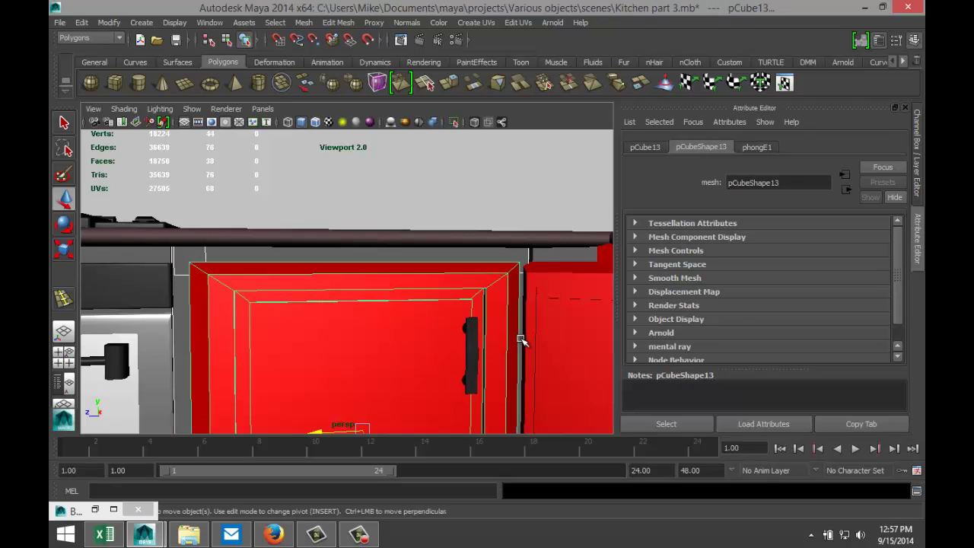
{"action": "key", "text": "ctrl+z"}
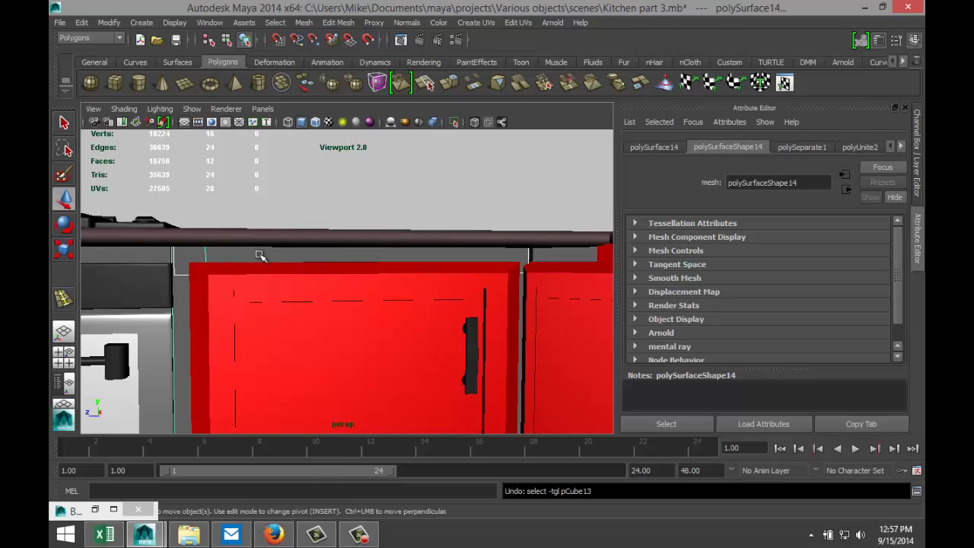
{"action": "right_click_drag", "start_coordinate": [260, 254], "coordinate": [370, 373]}
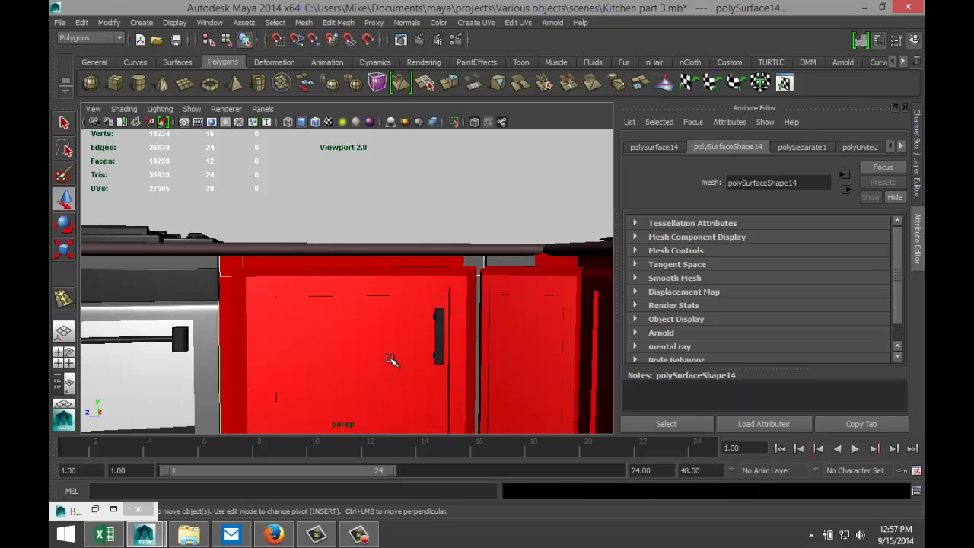
Assign the existing red lambert7 material to the grey strip above the corner door and the vertical strip between the two doors
{"action": "scroll", "coordinate": [391, 360], "scroll_direction": "down", "scroll_amount": 3}
{"action": "left_click_drag", "start_coordinate": [401, 383], "coordinate": [308, 388], "text": "alt"}
{"action": "scroll", "coordinate": [308, 389], "scroll_direction": "up", "scroll_amount": 3}
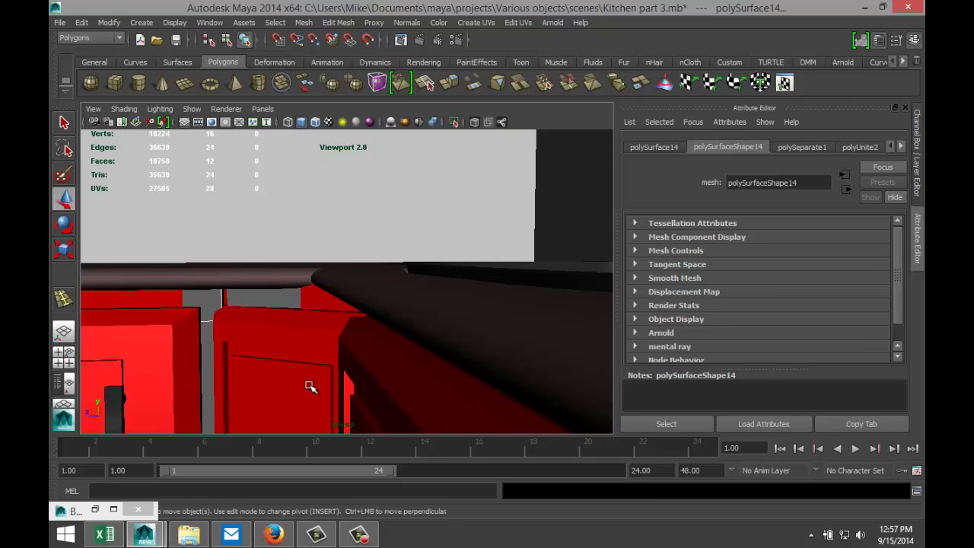
{"action": "left_click", "coordinate": [262, 299]}
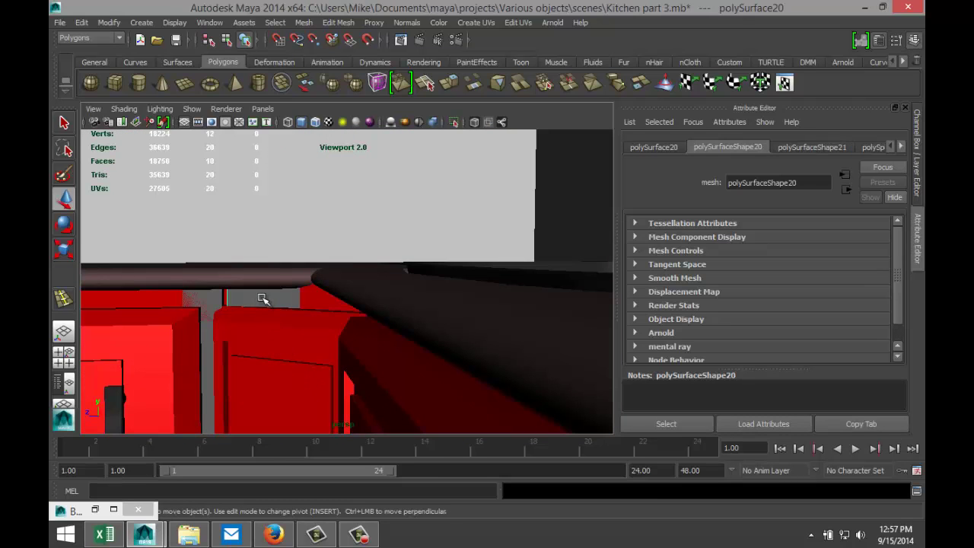
{"action": "key", "text": "4"}
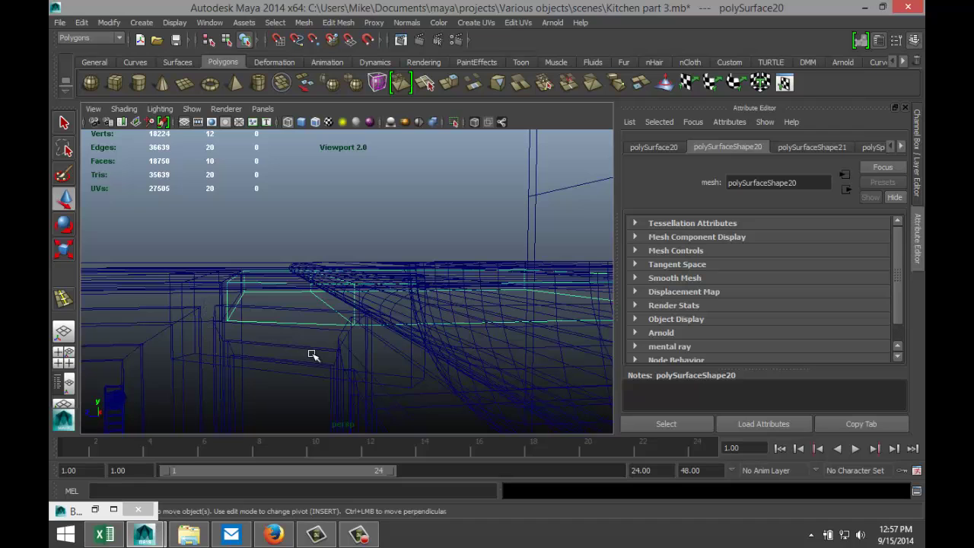
{"action": "key", "text": "5"}
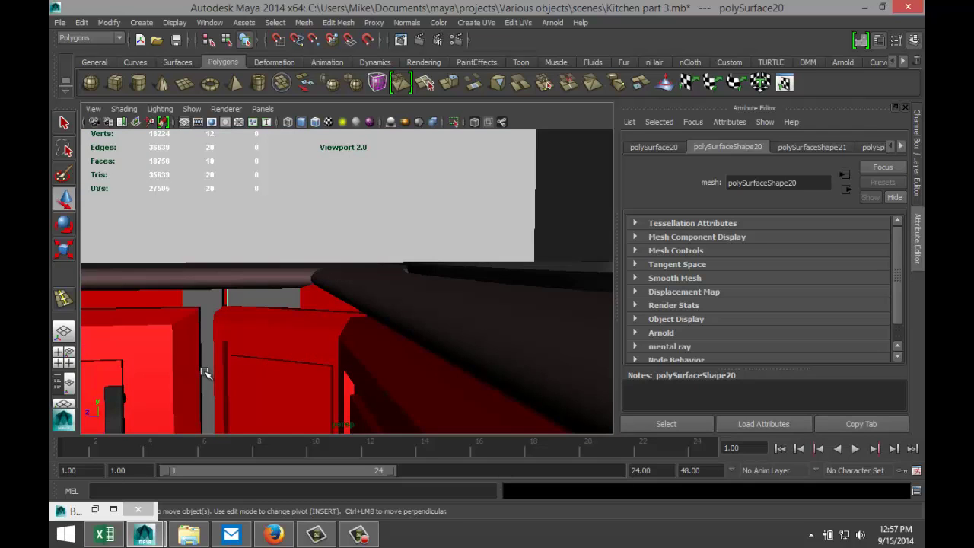
{"action": "mouse_move", "coordinate": [206, 374]}
{"action": "left_mouse_down", "text": "alt"}
{"action": "mouse_move", "coordinate": [282, 343]}
{"action": "mouse_move", "coordinate": [284, 363]}
{"action": "mouse_move", "coordinate": [235, 343]}
{"action": "left_mouse_up", "text": "alt"}
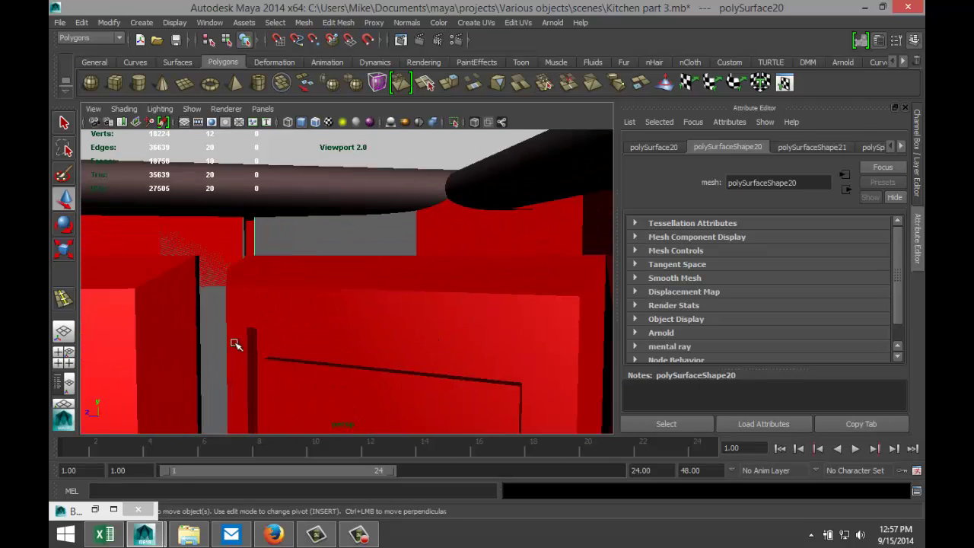
{"action": "left_click", "coordinate": [213, 356]}
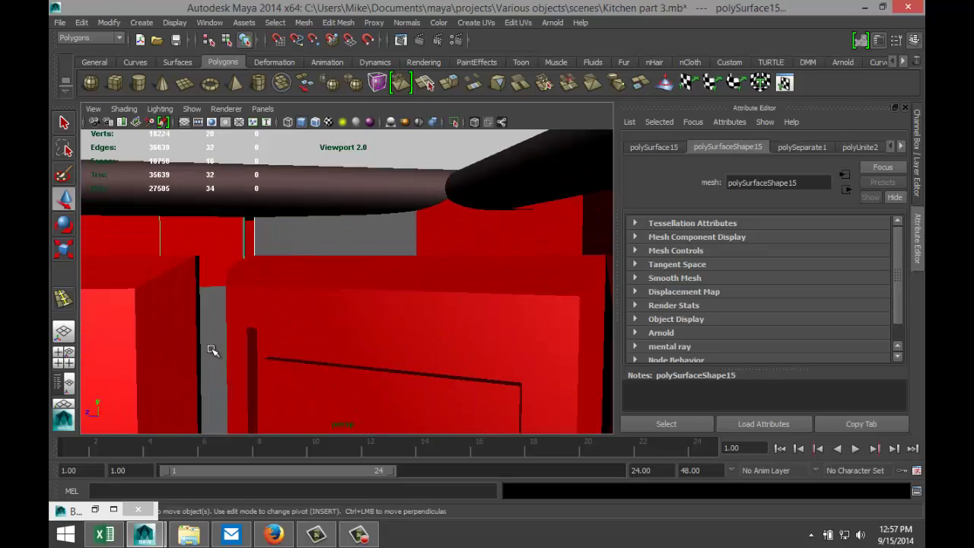
{"action": "right_click", "coordinate": [213, 350]}
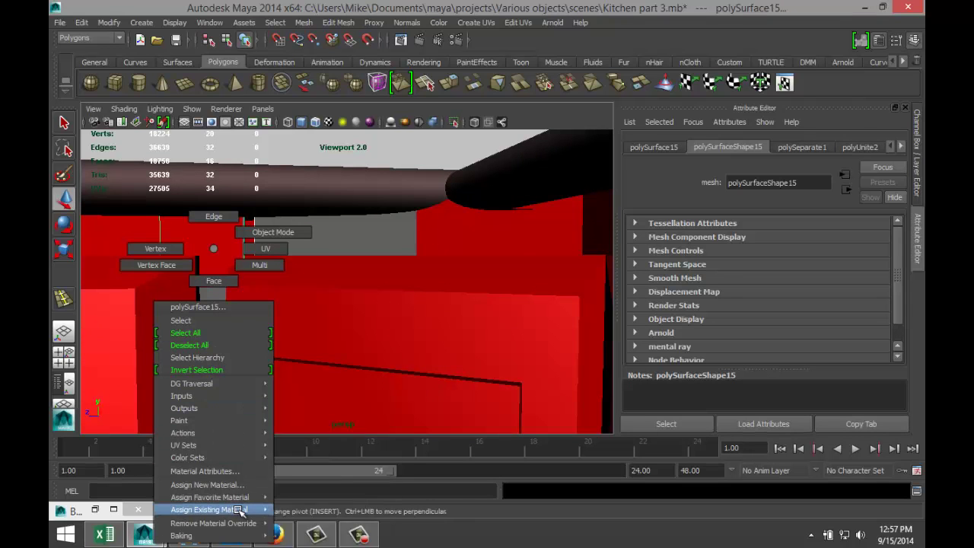
{"action": "mouse_move", "coordinate": [239, 510]}
{"action": "left_click", "coordinate": [335, 374]}
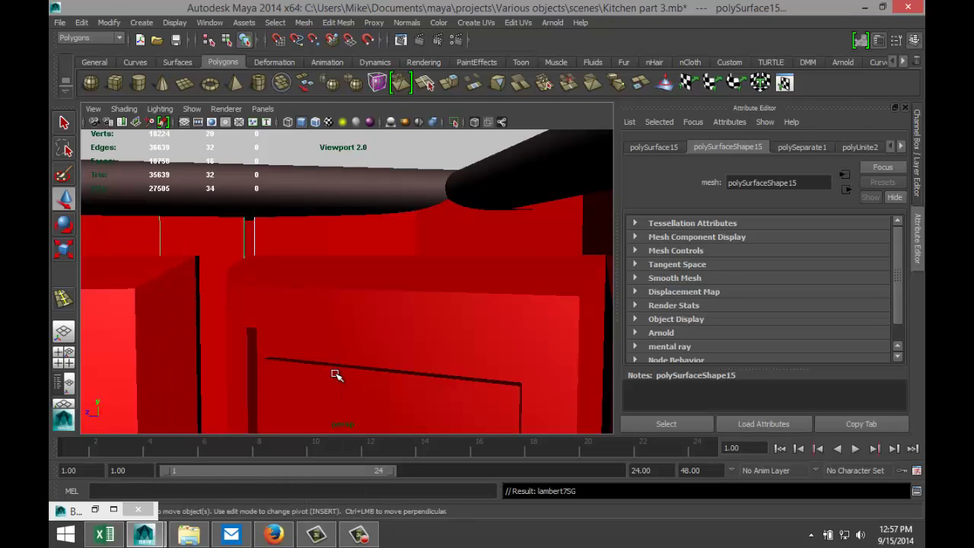
Combine the oven handle and the oven door into one mesh and slide it about 11 units out of the oven opening
{"action": "scroll", "coordinate": [335, 374], "scroll_direction": "down", "scroll_amount": 10}
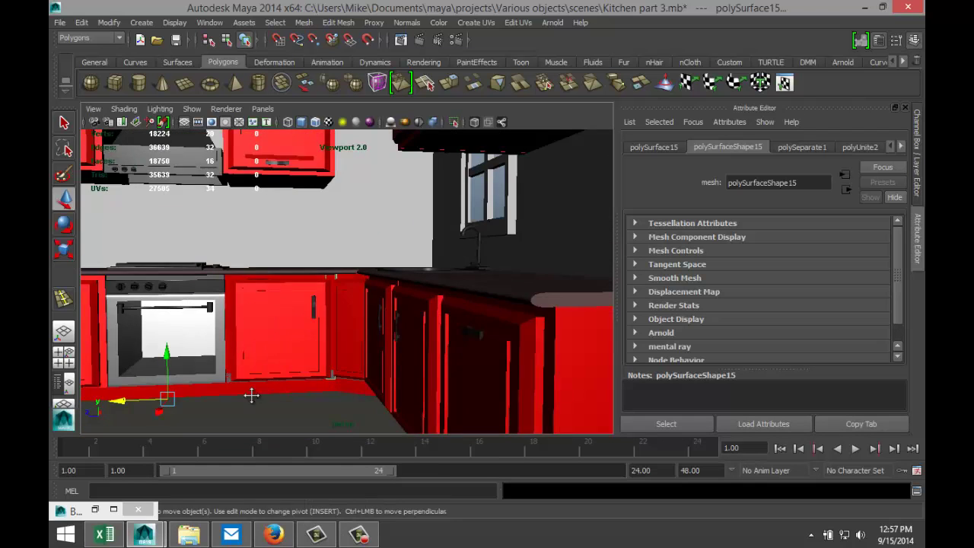
{"action": "left_click_drag", "start_coordinate": [251, 395], "coordinate": [348, 392], "text": "alt"}
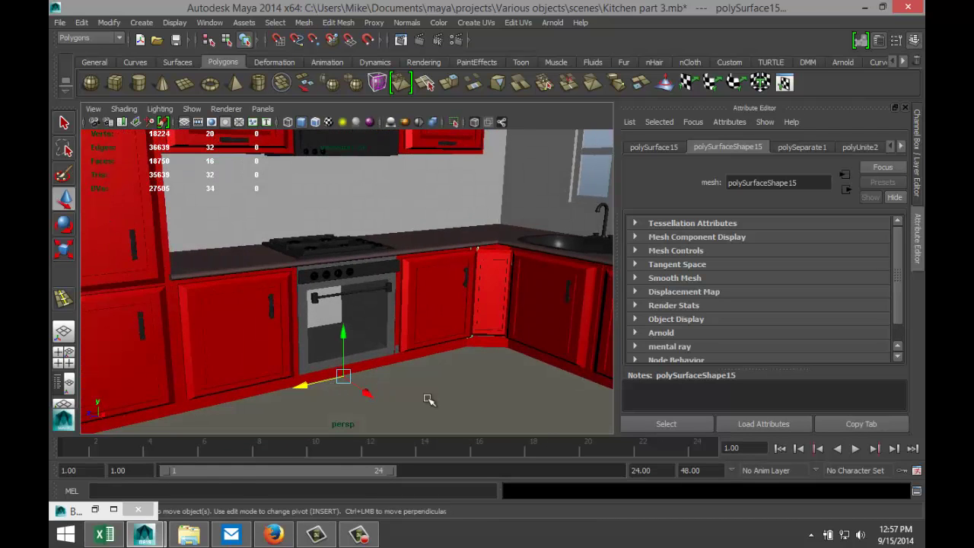
{"action": "scroll", "coordinate": [428, 399], "scroll_direction": "up", "scroll_amount": 5}
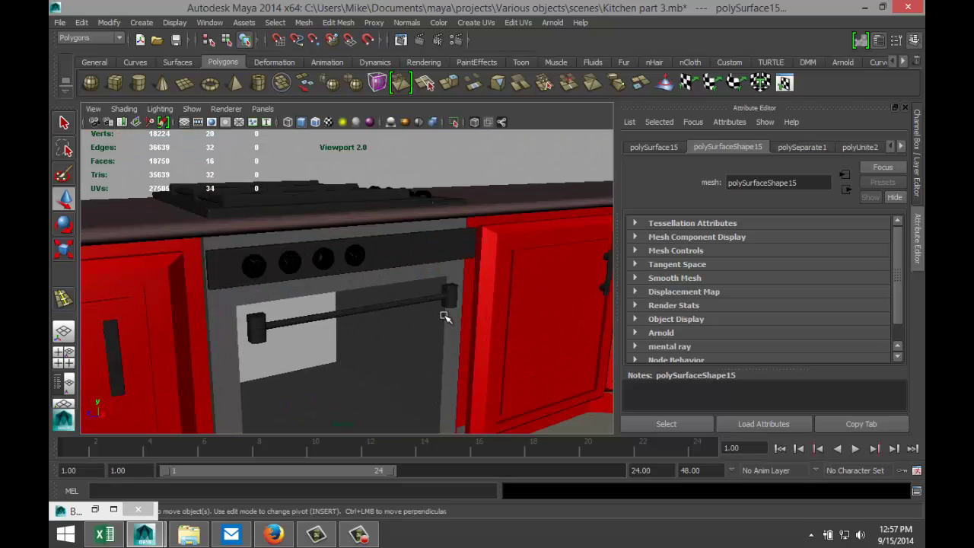
{"action": "left_click", "coordinate": [305, 318]}
{"action": "left_click", "coordinate": [236, 368], "text": "shift"}
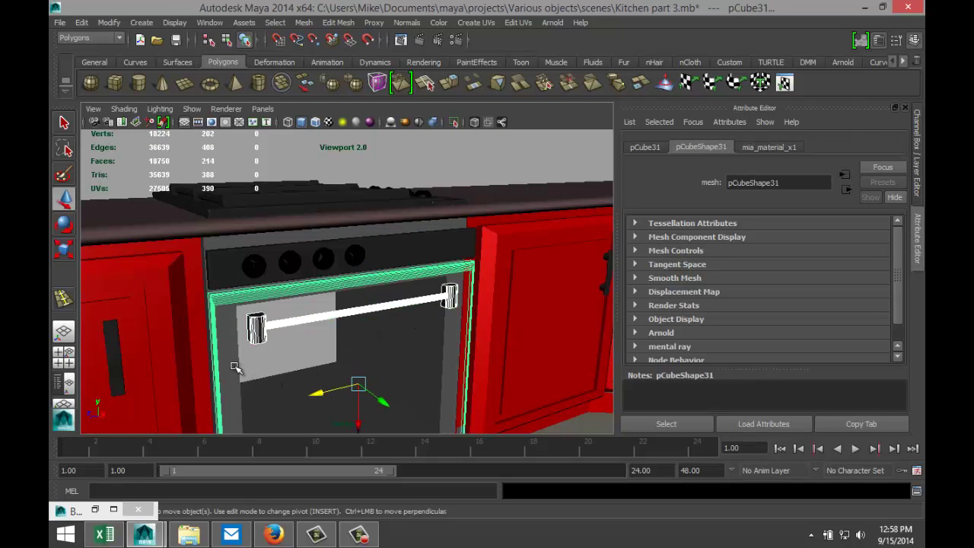
{"action": "left_click", "coordinate": [304, 22]}
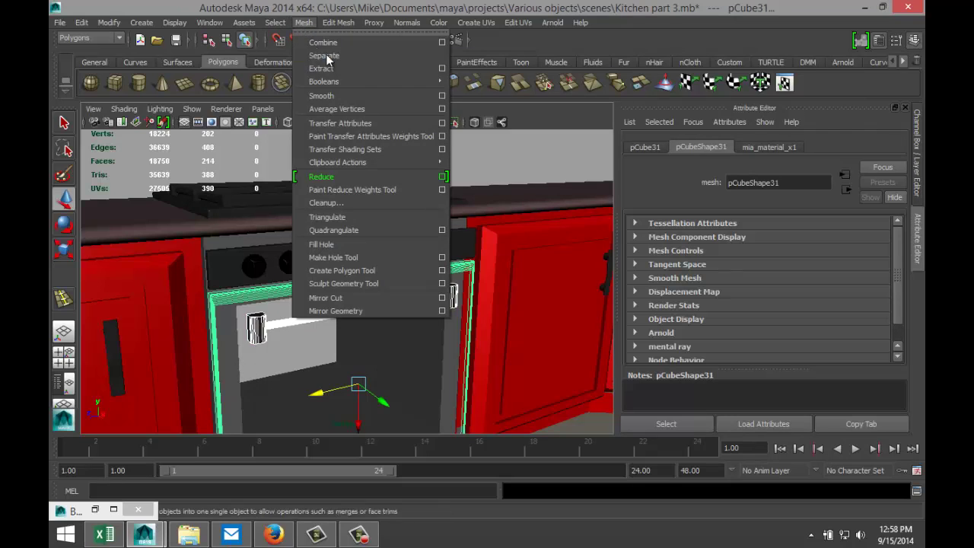
{"action": "left_click", "coordinate": [335, 42]}
{"action": "left_click_drag", "start_coordinate": [343, 350], "coordinate": [525, 487], "text": "alt"}
{"action": "scroll", "coordinate": [369, 389], "scroll_direction": "up", "scroll_amount": 4}
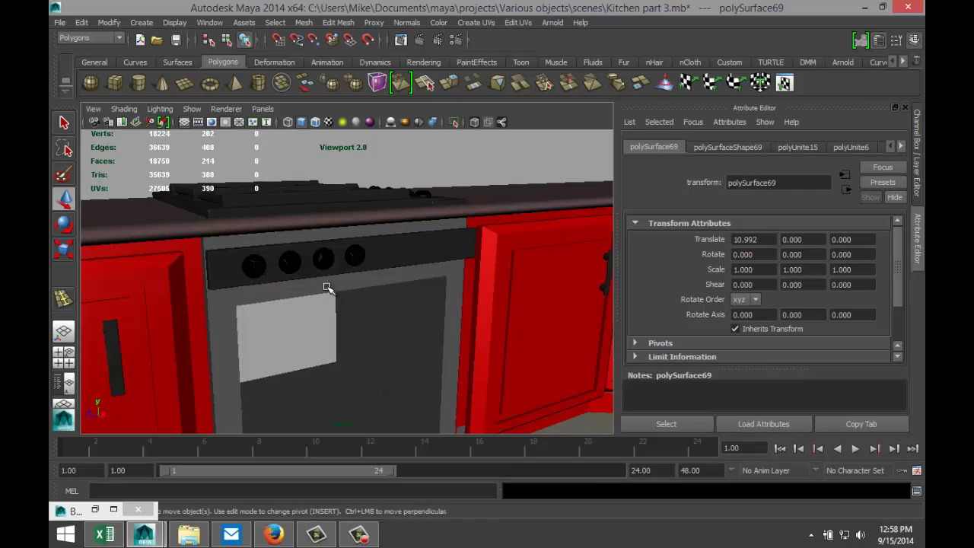
Assign the existing red lambert7 material to the grey frame pieces around the oven opening and the strip above the control panel
{"action": "left_click", "coordinate": [250, 341]}
{"action": "left_click", "coordinate": [447, 355], "text": "shift"}
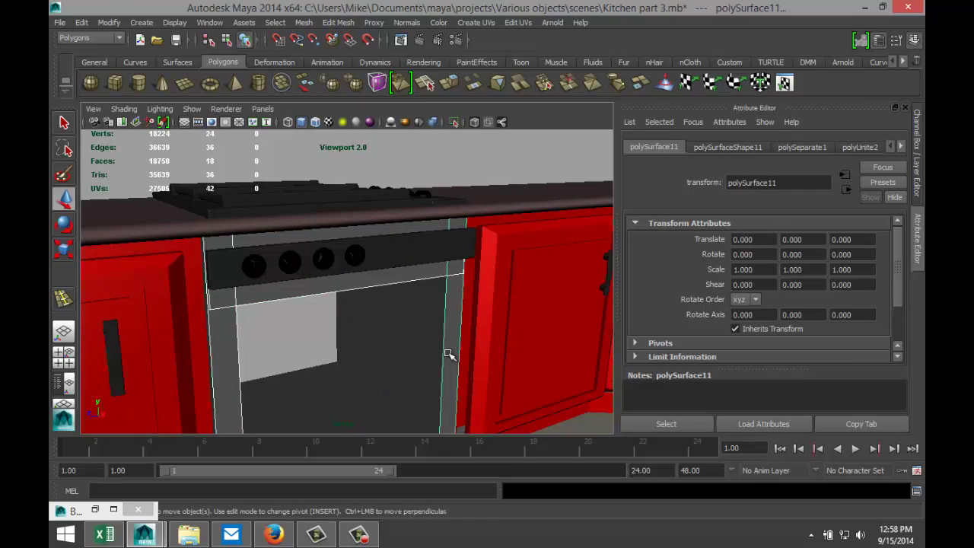
{"action": "right_click_drag", "start_coordinate": [312, 250], "coordinate": [428, 373]}
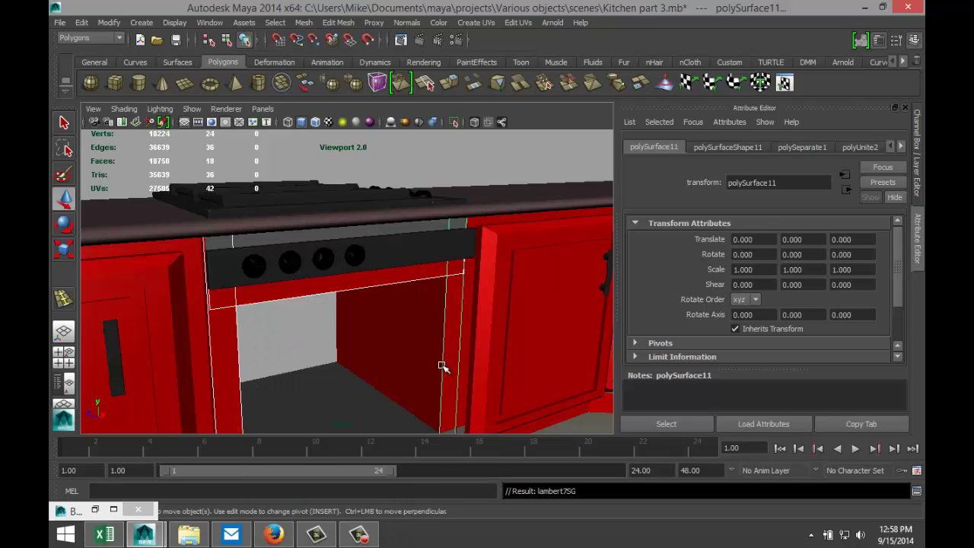
{"action": "left_click_drag", "start_coordinate": [407, 344], "coordinate": [319, 233], "text": "alt"}
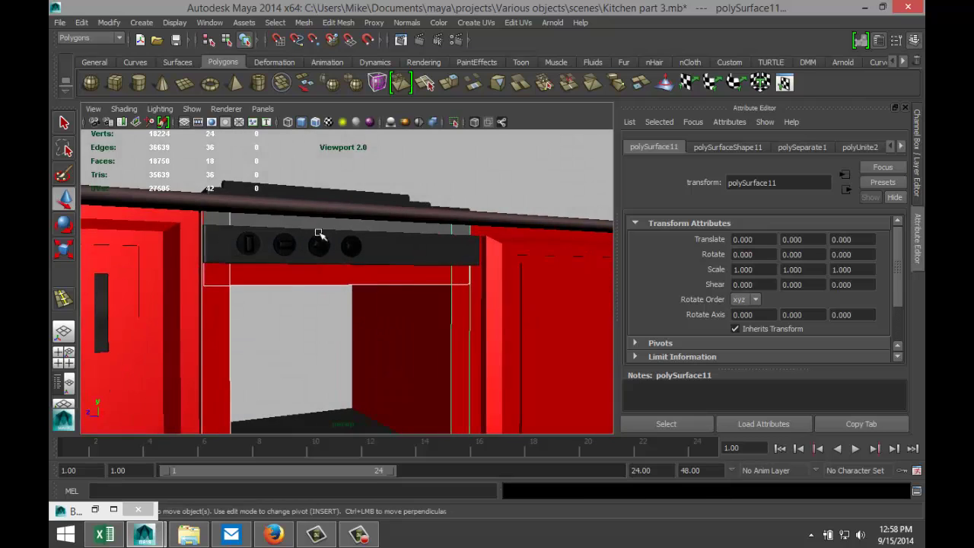
{"action": "left_click", "coordinate": [297, 221]}
{"action": "right_click_drag", "start_coordinate": [297, 221], "coordinate": [405, 373]}
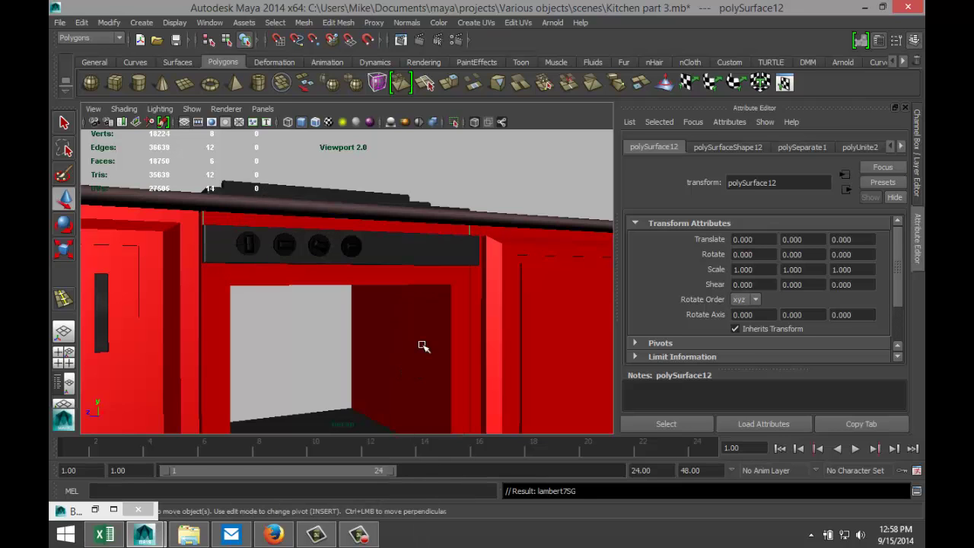
Assign the existing red lambert7 material to the grey strip beneath the oven opening and deselect it
{"action": "scroll", "coordinate": [422, 340], "scroll_direction": "down", "scroll_amount": 2}
{"action": "scroll", "coordinate": [411, 346], "scroll_direction": "down", "scroll_amount": 2}
{"action": "scroll", "coordinate": [392, 373], "scroll_direction": "up", "scroll_amount": 2}
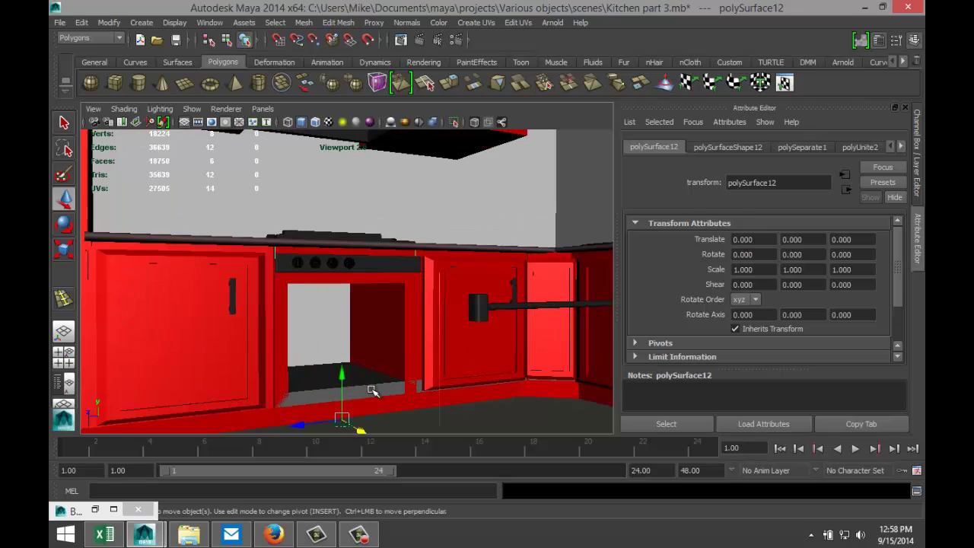
{"action": "left_click", "coordinate": [368, 390]}
{"action": "right_click_drag", "start_coordinate": [366, 391], "coordinate": [469, 375]}
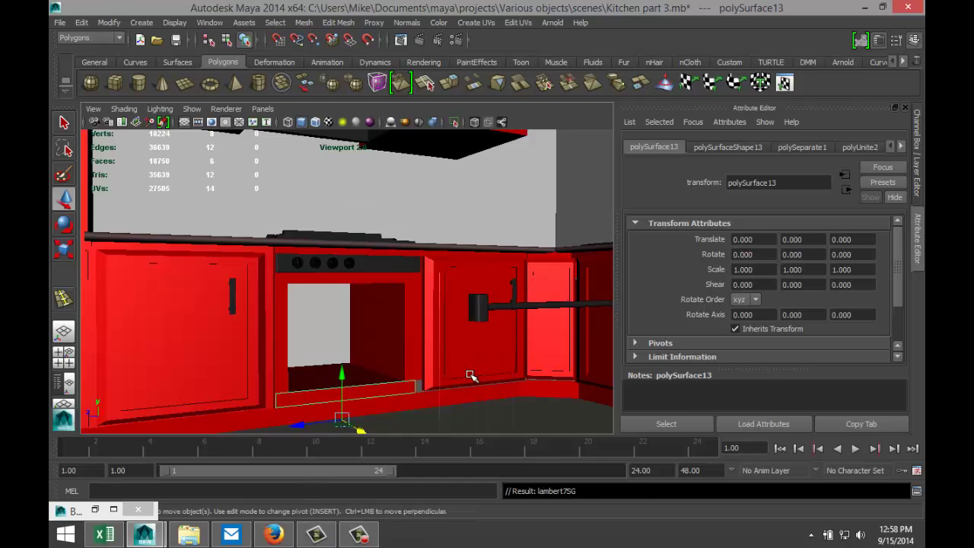
{"action": "scroll", "coordinate": [449, 388], "scroll_direction": "down", "scroll_amount": 2}
{"action": "left_click", "coordinate": [441, 395]}
{"action": "left_click", "coordinate": [329, 388]}
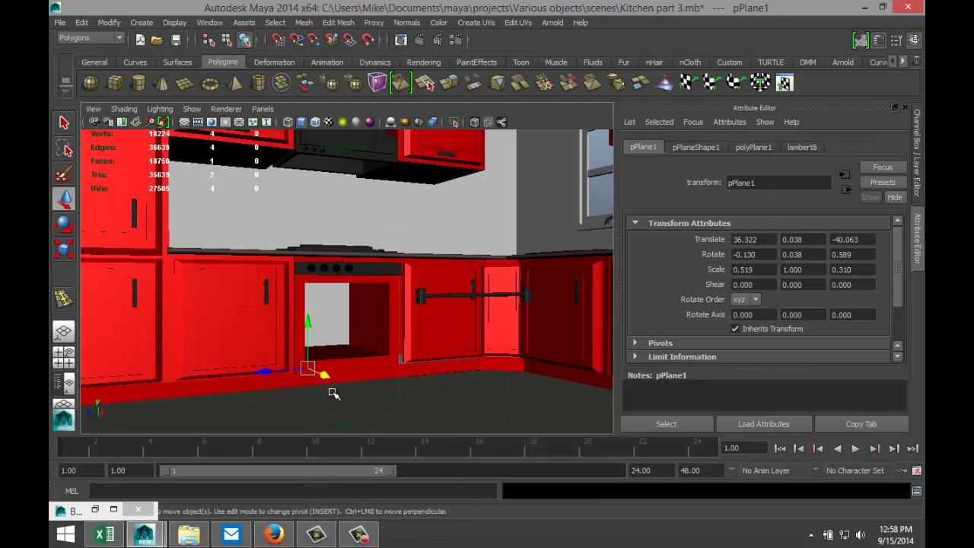
Assign the existing red material to the thin grey strips below the corner door and the cabinet door beside the oven
{"action": "scroll", "coordinate": [361, 370], "scroll_direction": "up", "scroll_amount": 10}
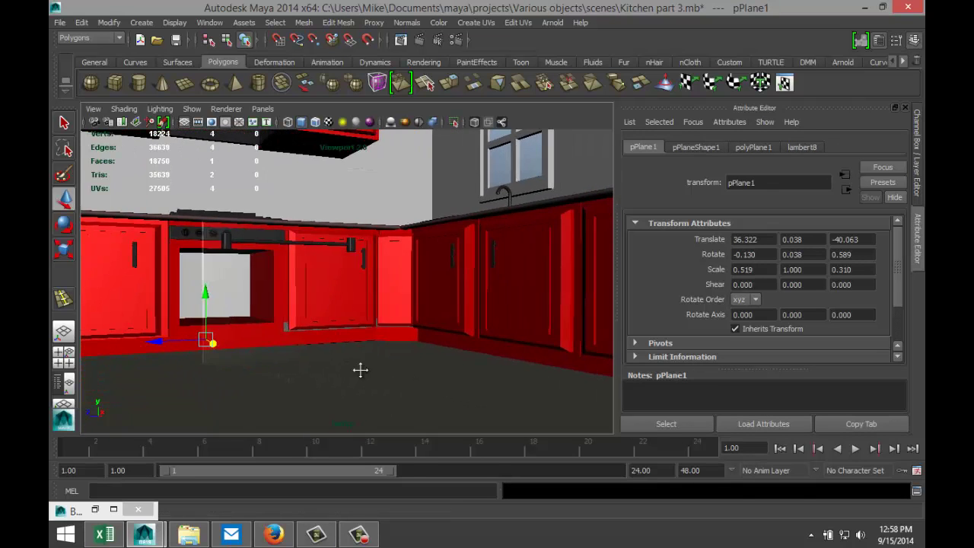
{"action": "scroll", "coordinate": [441, 195], "scroll_direction": "down", "scroll_amount": 5}
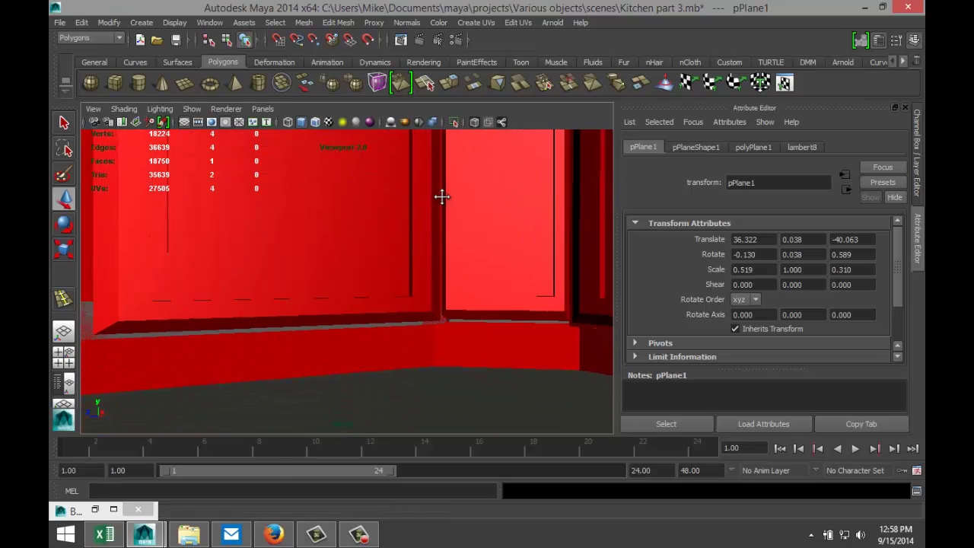
{"action": "scroll", "coordinate": [338, 341], "scroll_direction": "up", "scroll_amount": 5}
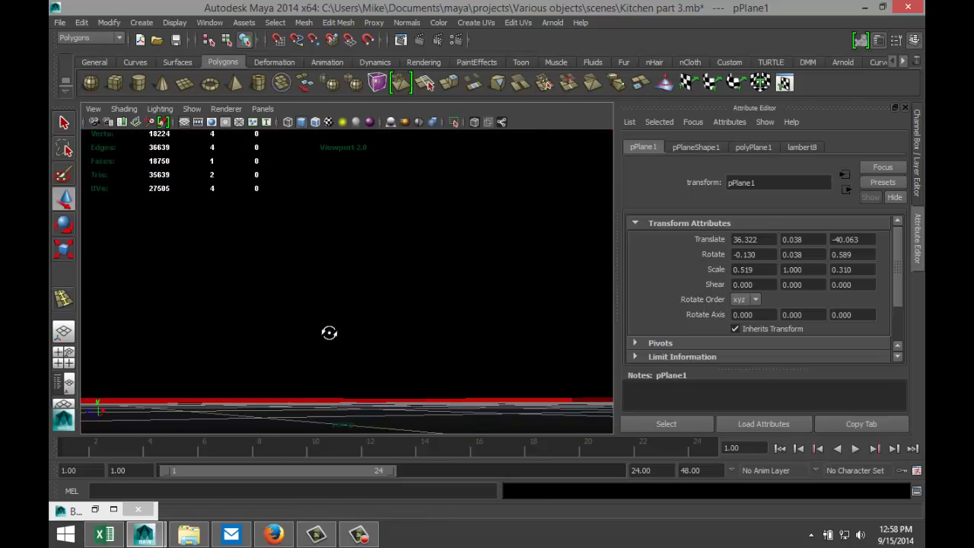
{"action": "scroll", "coordinate": [328, 338], "scroll_direction": "down", "scroll_amount": 3}
{"action": "left_click", "coordinate": [232, 334]}
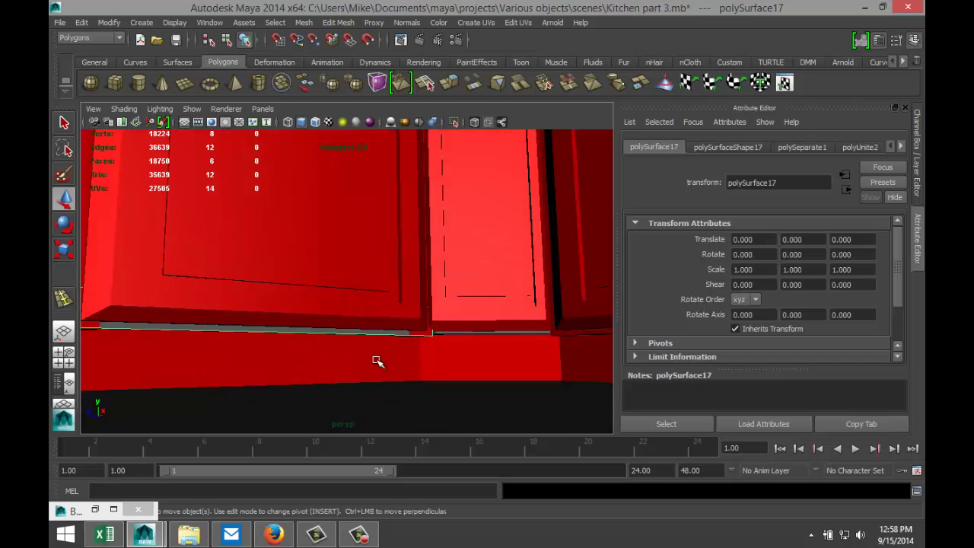
{"action": "left_click", "coordinate": [537, 335], "text": "shift"}
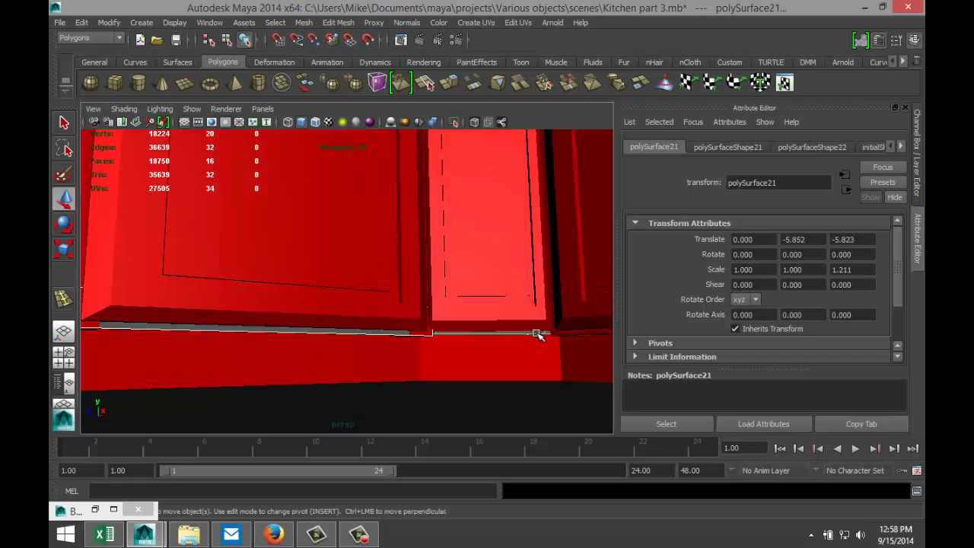
{"action": "right_click_drag", "start_coordinate": [378, 335], "coordinate": [482, 381]}
{"action": "key", "text": "ctrl+1"}
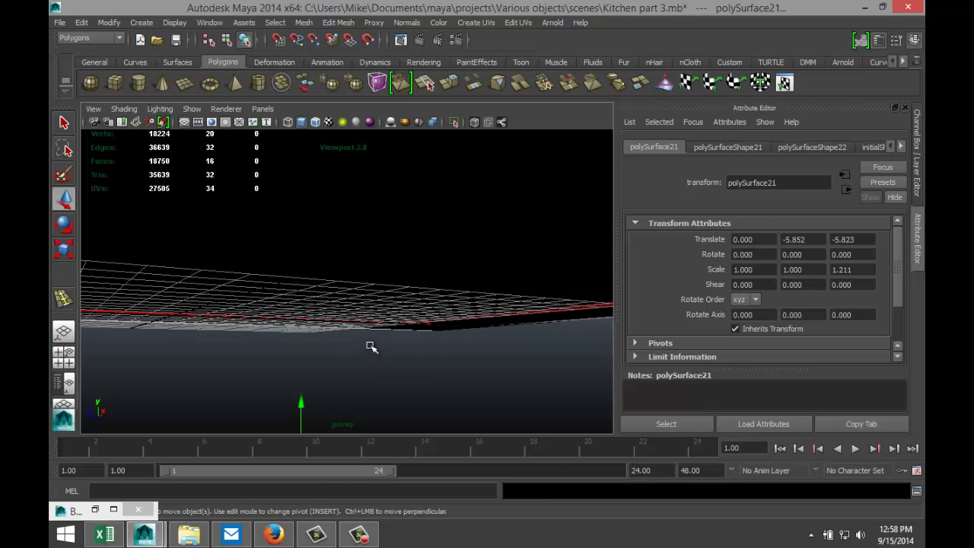
Slide the combined oven door back into its opening, nearly flush with the cabinet frame, at an X translation of about -0.098
{"action": "key", "text": "f"}
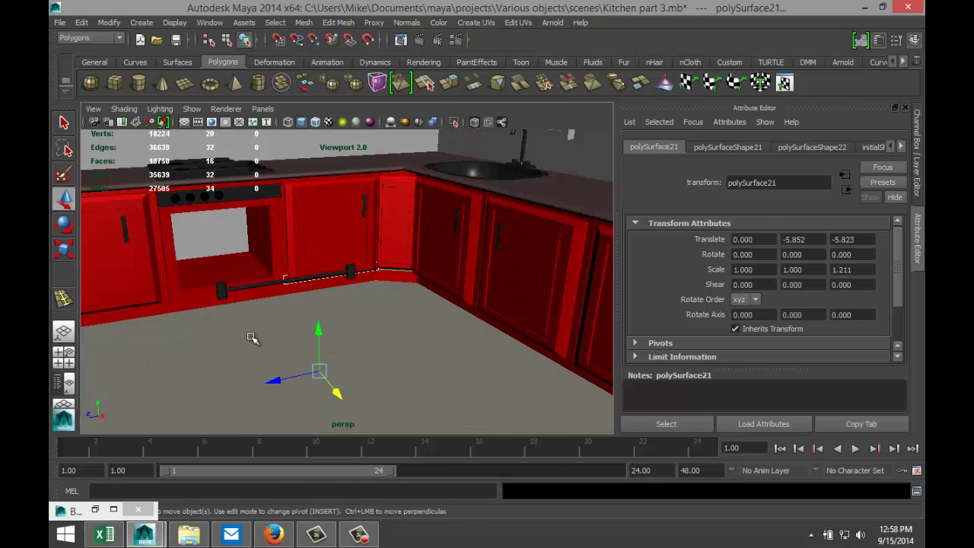
{"action": "left_click_drag", "start_coordinate": [253, 338], "coordinate": [337, 328], "text": "alt"}
{"action": "left_click", "coordinate": [449, 297]}
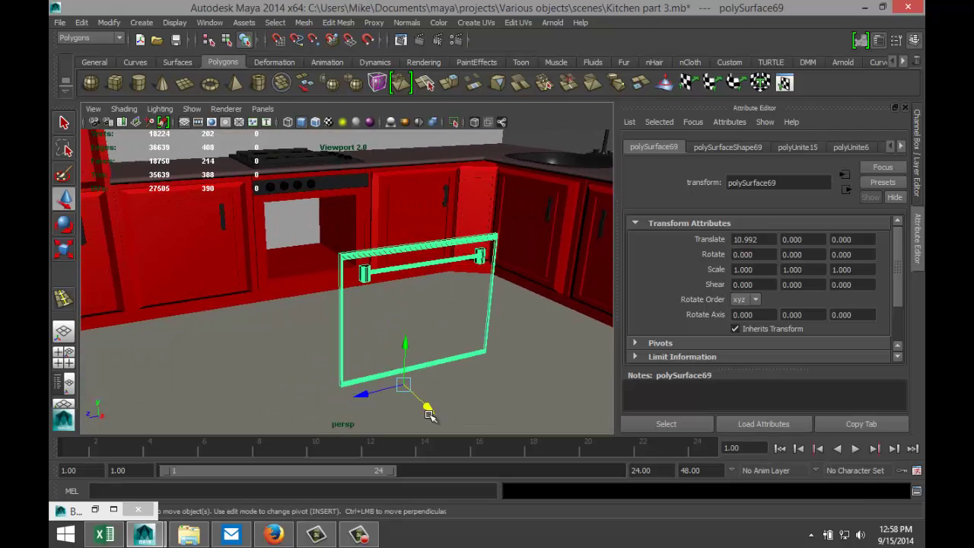
{"action": "left_click_drag", "start_coordinate": [428, 413], "coordinate": [298, 335]}
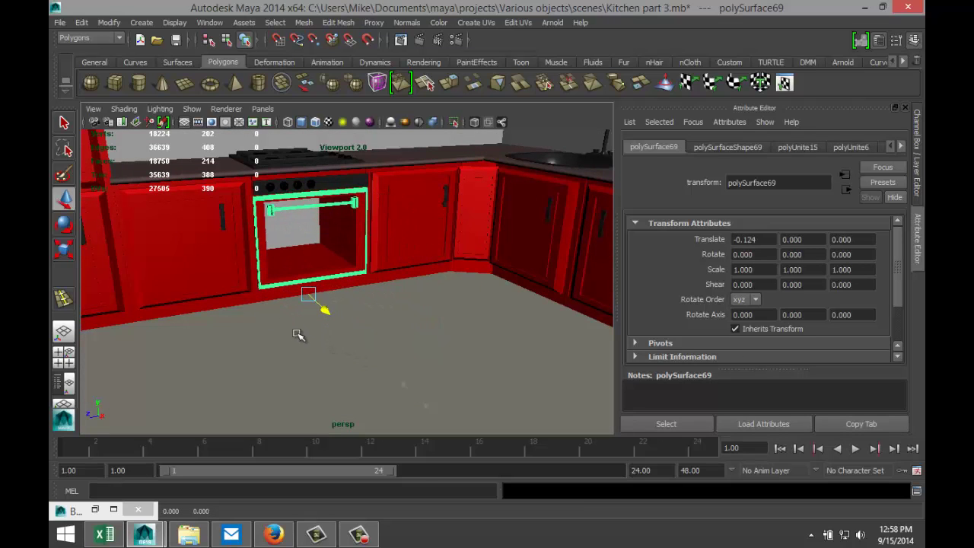
{"action": "key", "text": "f"}
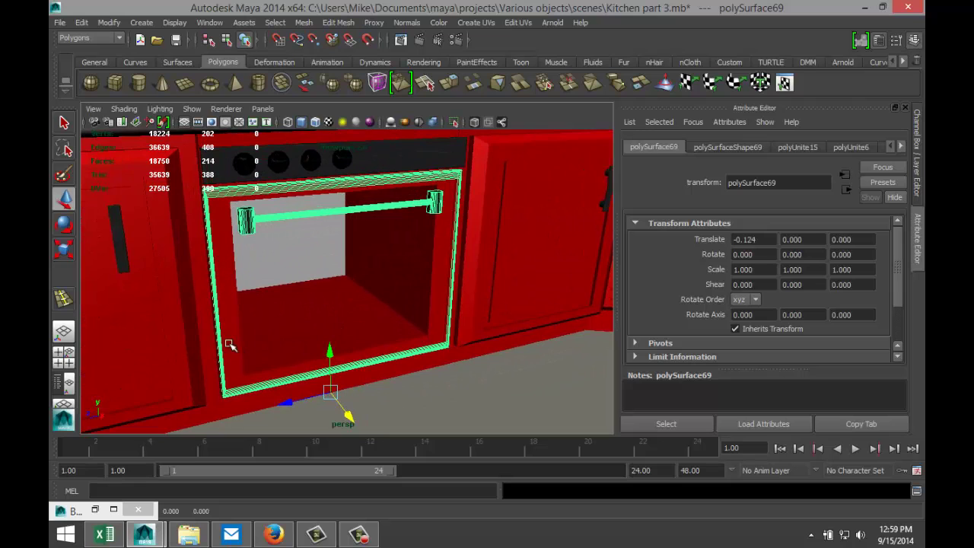
{"action": "left_click_drag", "start_coordinate": [185, 337], "coordinate": [256, 327], "text": "alt"}
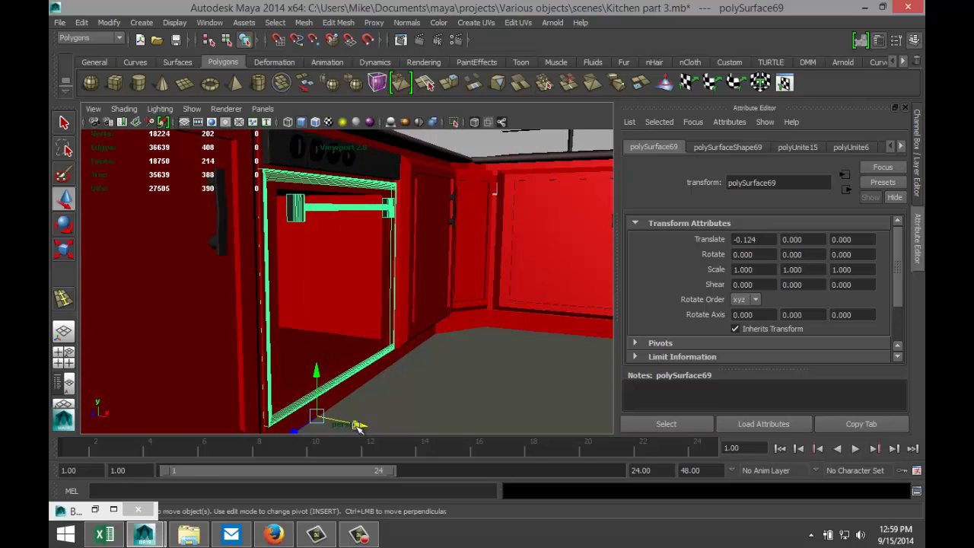
{"action": "left_click_drag", "start_coordinate": [357, 424], "coordinate": [359, 426]}
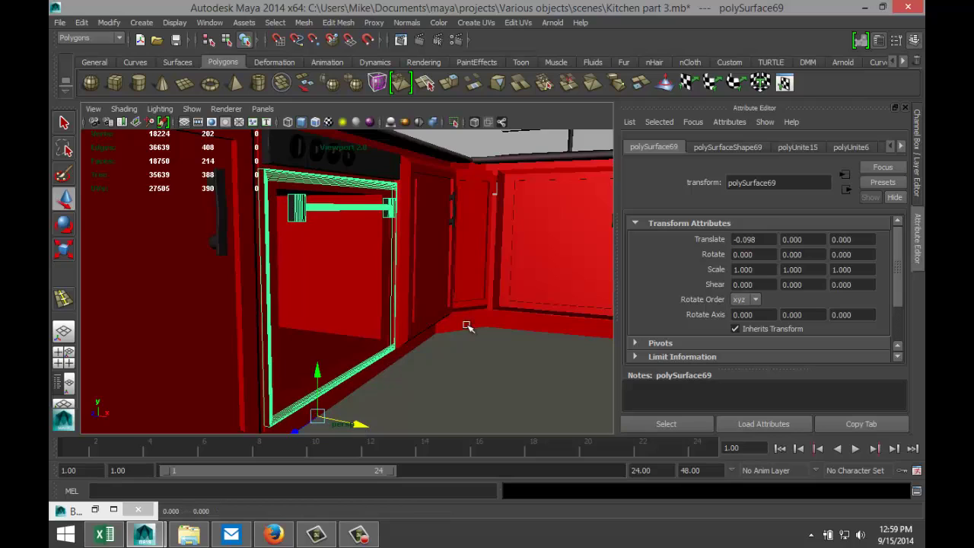
Inspect the refitted oven door and the whole kitchen from several angles and distances
{"action": "left_click_drag", "start_coordinate": [465, 326], "coordinate": [380, 322], "text": "alt"}
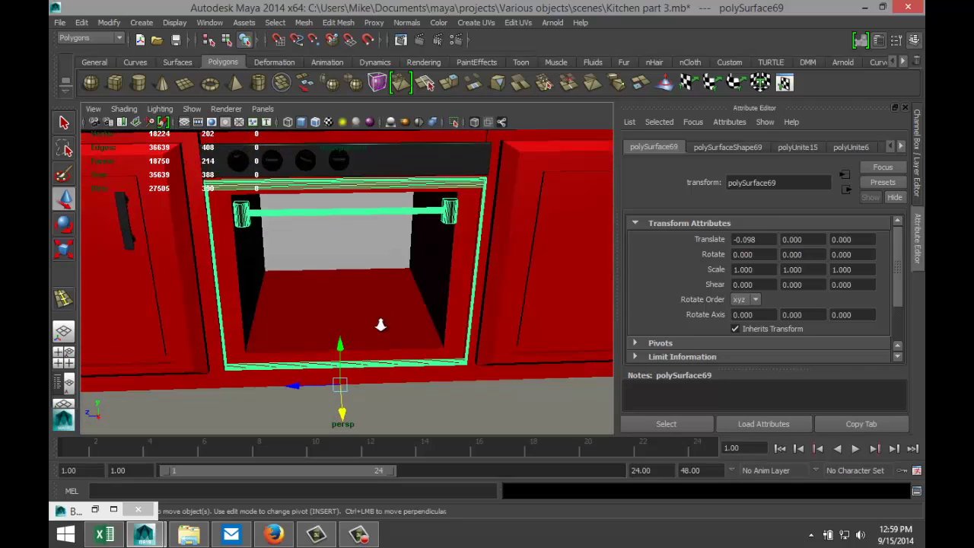
{"action": "scroll", "coordinate": [380, 327], "scroll_direction": "down", "scroll_amount": 5}
{"action": "left_click_drag", "start_coordinate": [261, 369], "coordinate": [332, 347], "text": "alt"}
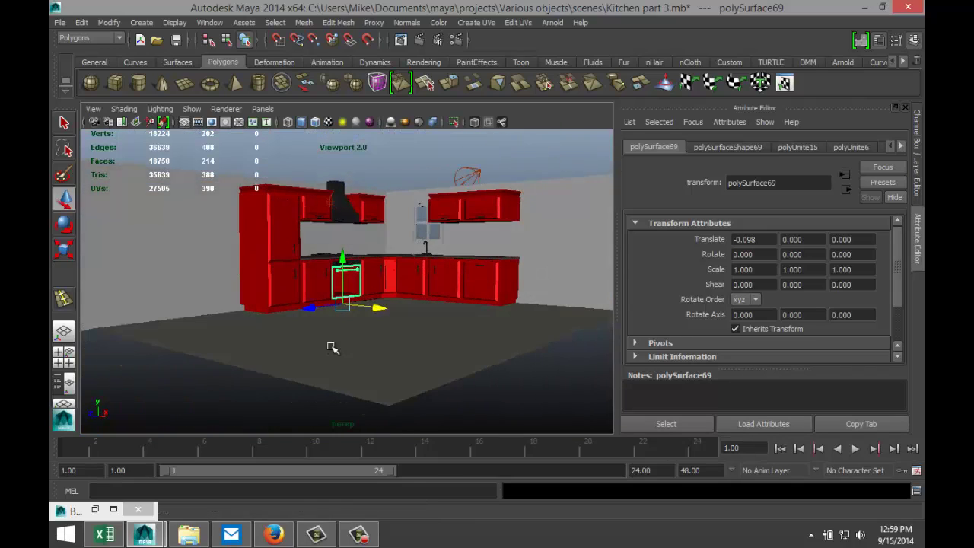
{"action": "scroll", "coordinate": [457, 343], "scroll_direction": "up", "scroll_amount": 5}
{"action": "scroll", "coordinate": [452, 327], "scroll_direction": "down", "scroll_amount": 5}
{"action": "left_click_drag", "start_coordinate": [452, 327], "coordinate": [339, 365], "text": "alt"}
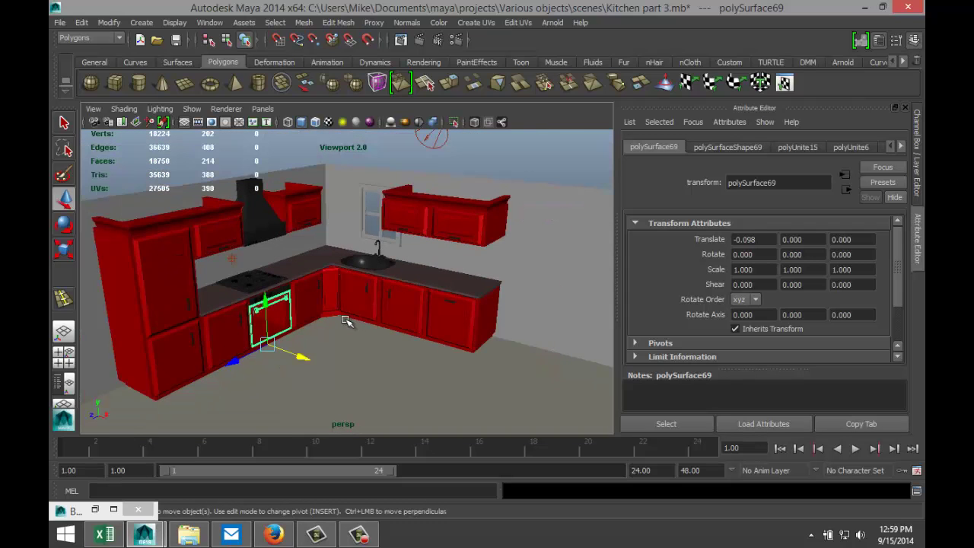
{"action": "left_click_drag", "start_coordinate": [341, 322], "coordinate": [391, 330], "text": "alt"}
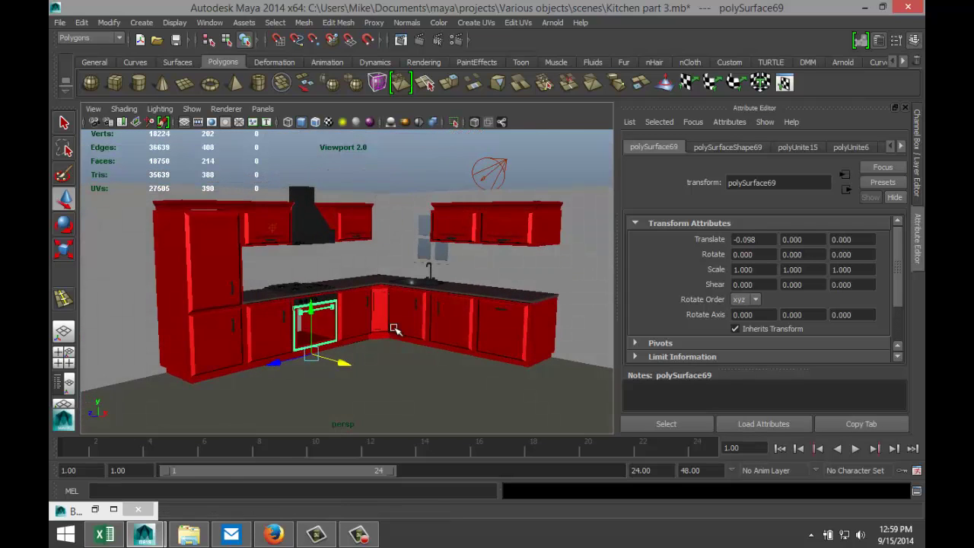
Lower the ceiling plane floating above the kitchen onto the walls, to a Y translation of about 18.9
{"action": "left_click", "coordinate": [465, 397]}
{"action": "key", "text": "f"}
{"action": "scroll", "coordinate": [451, 376], "scroll_direction": "down", "scroll_amount": 10}
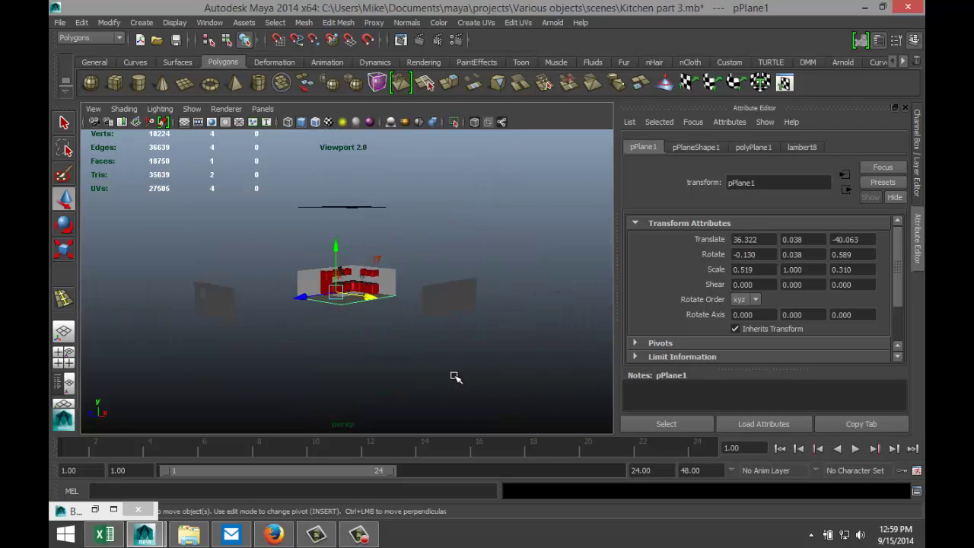
{"action": "left_click", "coordinate": [340, 206]}
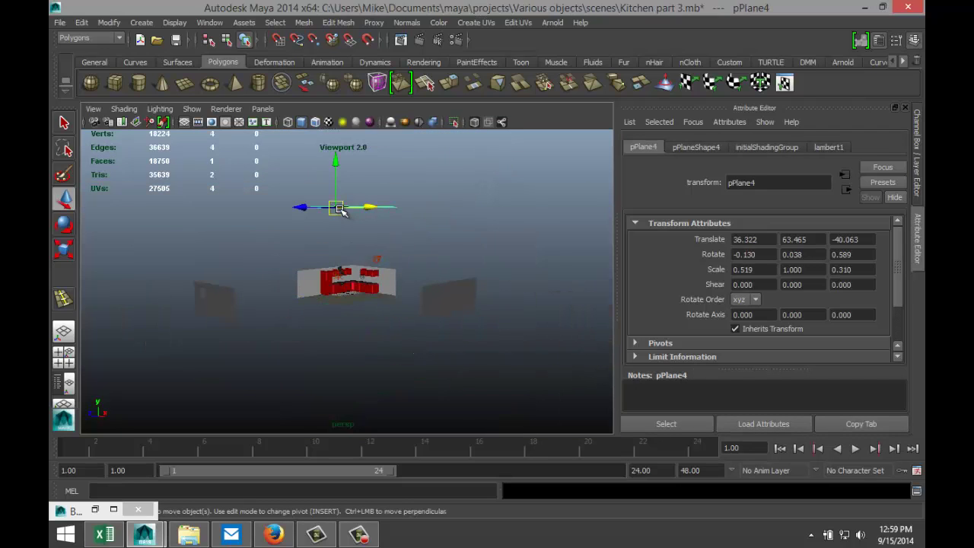
{"action": "left_click_drag", "start_coordinate": [334, 158], "coordinate": [344, 231]}
{"action": "key", "text": "f"}
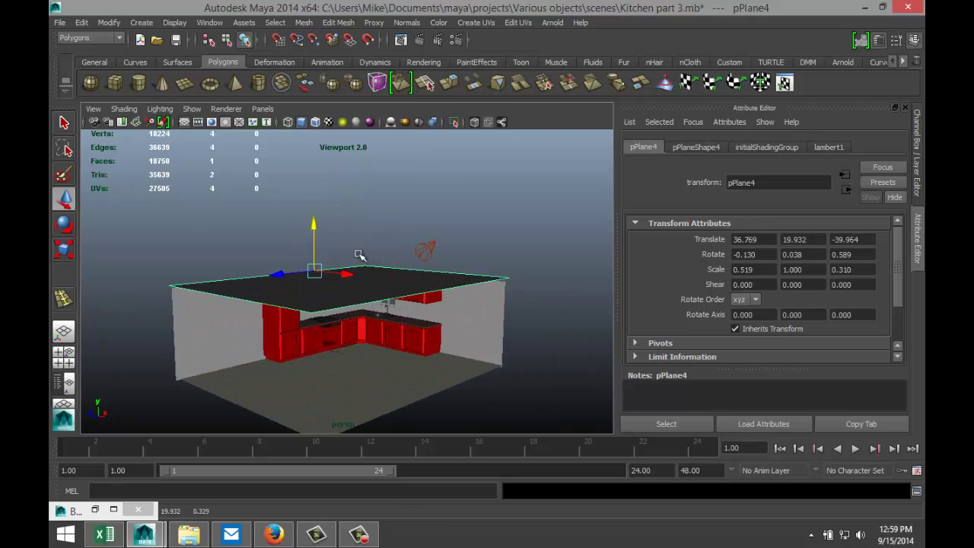
{"action": "left_click_drag", "start_coordinate": [365, 337], "coordinate": [386, 328], "text": "alt"}
{"action": "left_click_drag", "start_coordinate": [292, 241], "coordinate": [296, 244]}
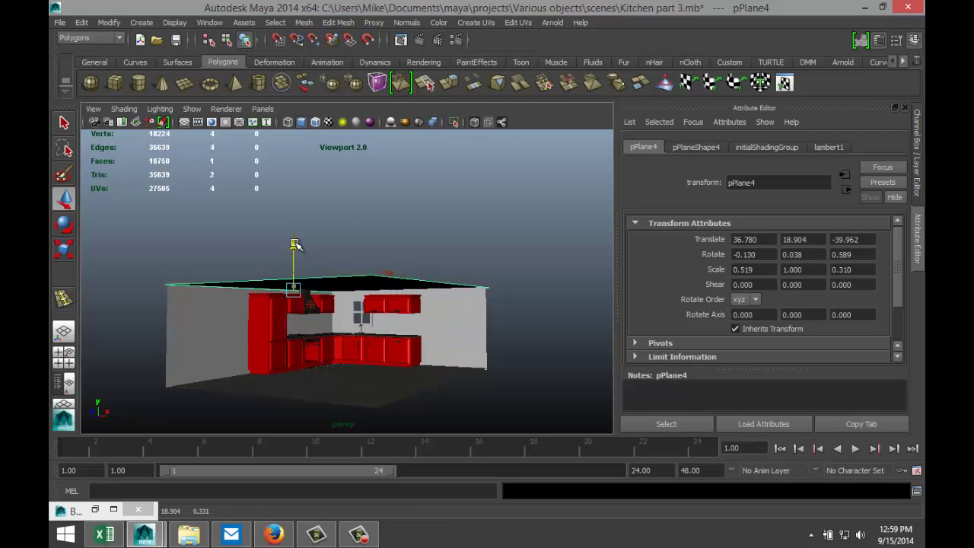
Move the detached side wall plane inward to the open edge of the floor, to an X translation of about 79.5
{"action": "left_click_drag", "start_coordinate": [506, 356], "coordinate": [380, 347], "text": "alt"}
{"action": "scroll", "coordinate": [449, 365], "scroll_direction": "down", "scroll_amount": 5}
{"action": "left_click", "coordinate": [458, 343]}
{"action": "scroll", "coordinate": [380, 348], "scroll_direction": "up", "scroll_amount": 5}
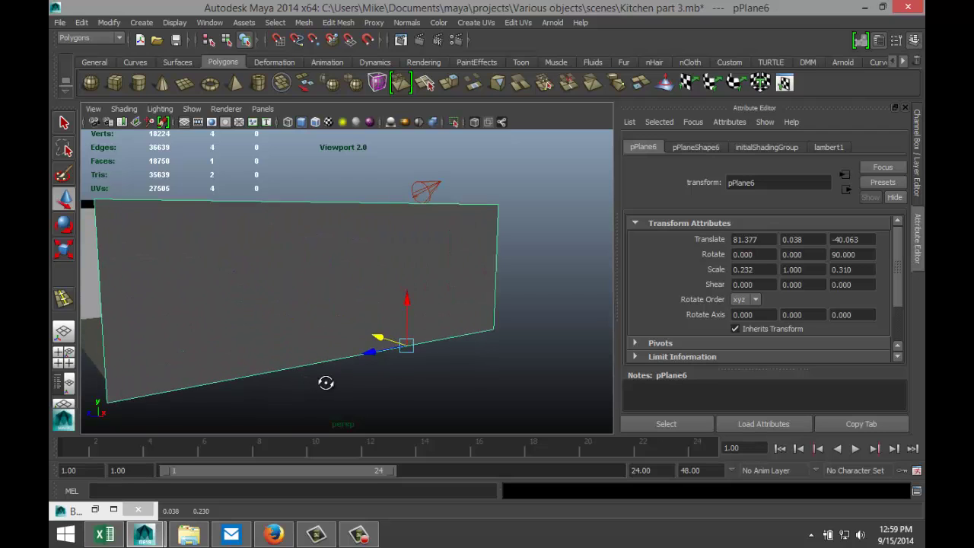
{"action": "left_click_drag", "start_coordinate": [325, 382], "coordinate": [372, 373], "text": "alt"}
{"action": "left_click_drag", "start_coordinate": [327, 342], "coordinate": [309, 339]}
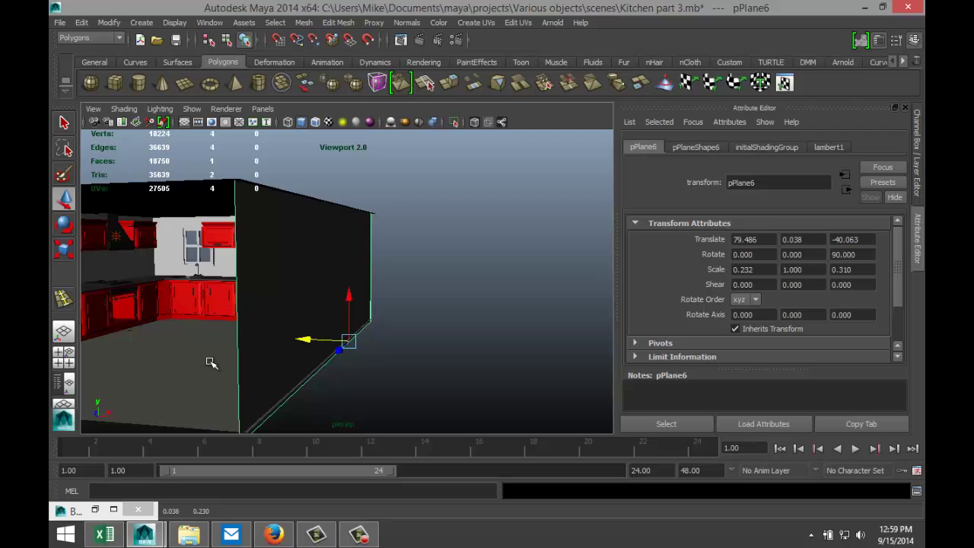
Move the detached wall plane with the window opening against the open end of the room, to a Z translation of about -2.085
{"action": "left_click_drag", "start_coordinate": [367, 364], "coordinate": [297, 346], "text": "alt"}
{"action": "right_click_drag", "start_coordinate": [298, 346], "coordinate": [272, 283], "text": "alt"}
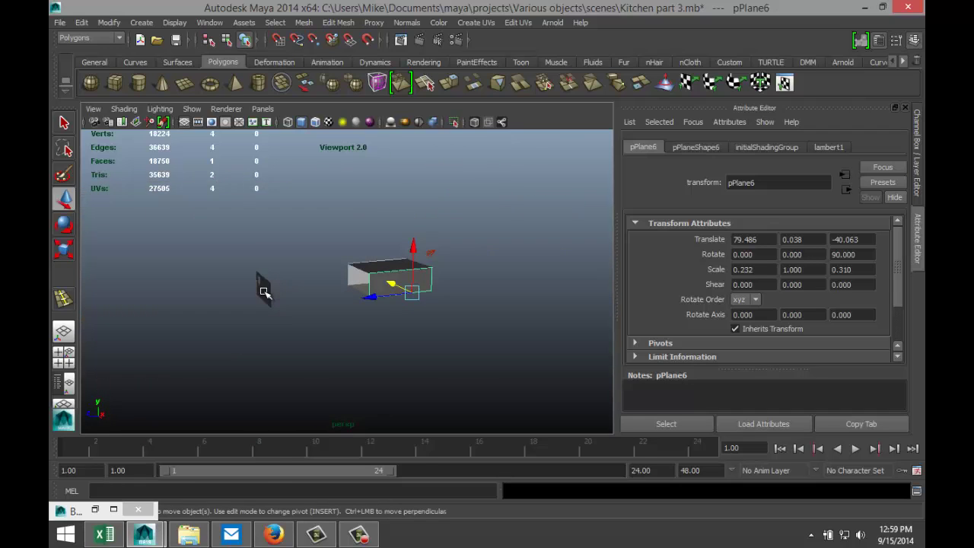
{"action": "left_click", "coordinate": [262, 288]}
{"action": "left_click_drag", "start_coordinate": [300, 291], "coordinate": [387, 292]}
{"action": "key", "text": "f"}
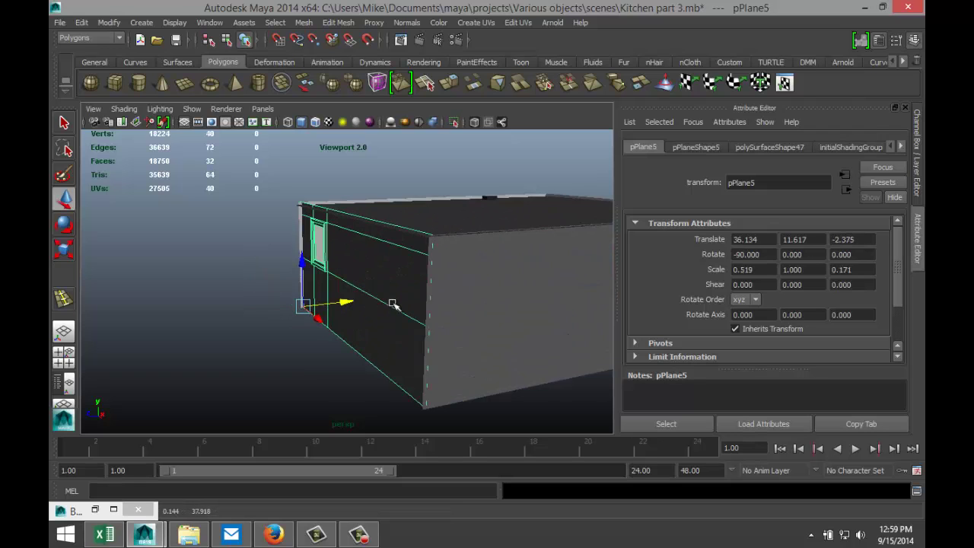
{"action": "left_click_drag", "start_coordinate": [344, 303], "coordinate": [343, 305]}
Render the kitchen from the Kitchen camera bookmark with mental ray, keep the image and minimise the render window
{"action": "left_click", "coordinate": [93, 108]}
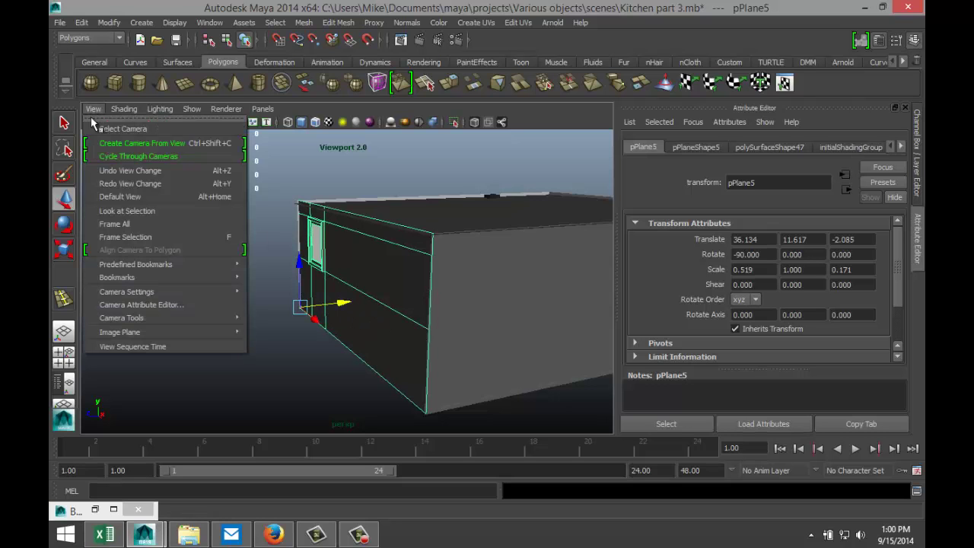
{"action": "left_click", "coordinate": [271, 283]}
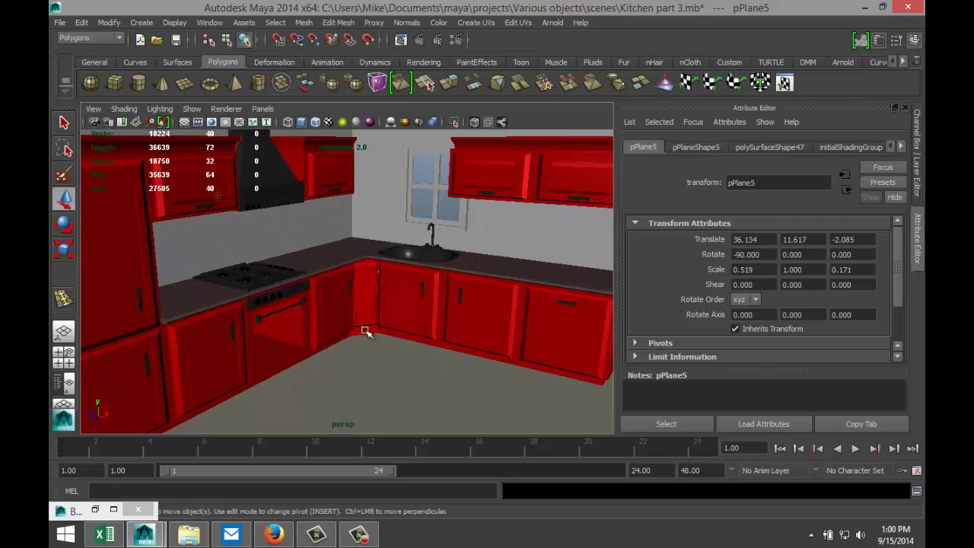
{"action": "left_click", "coordinate": [420, 41]}
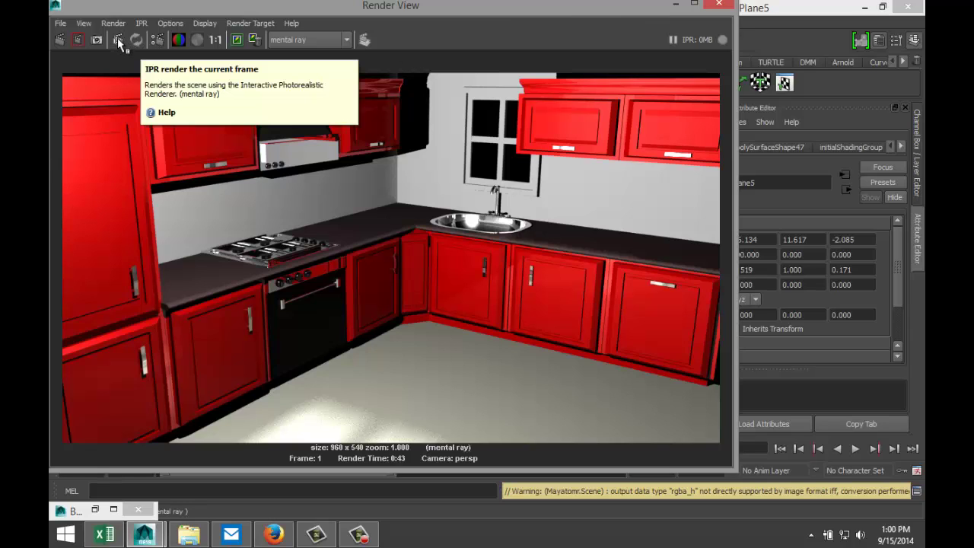
{"action": "left_click", "coordinate": [238, 46]}
{"action": "left_click", "coordinate": [675, 5]}
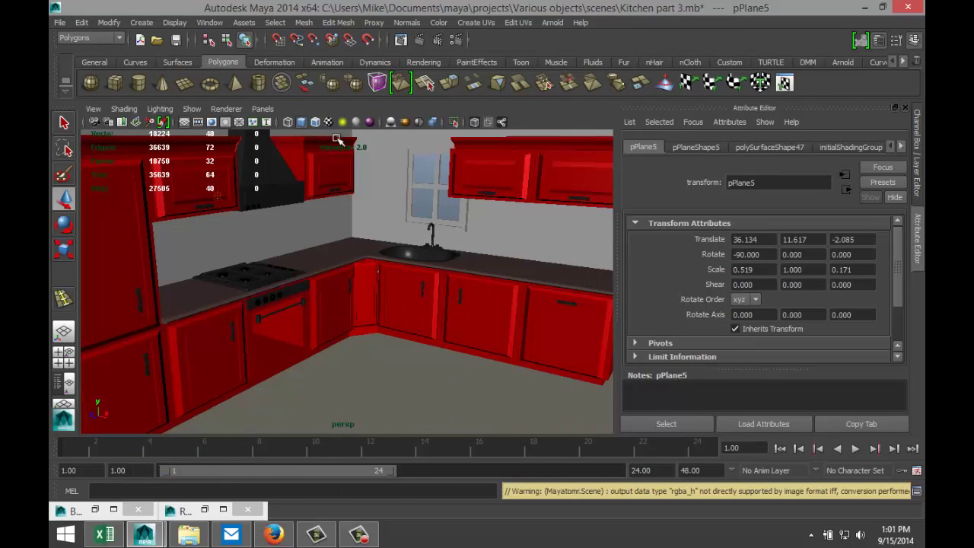
Turn off depth map shadows for the spotlight above the ceiling
{"action": "key", "text": "f"}
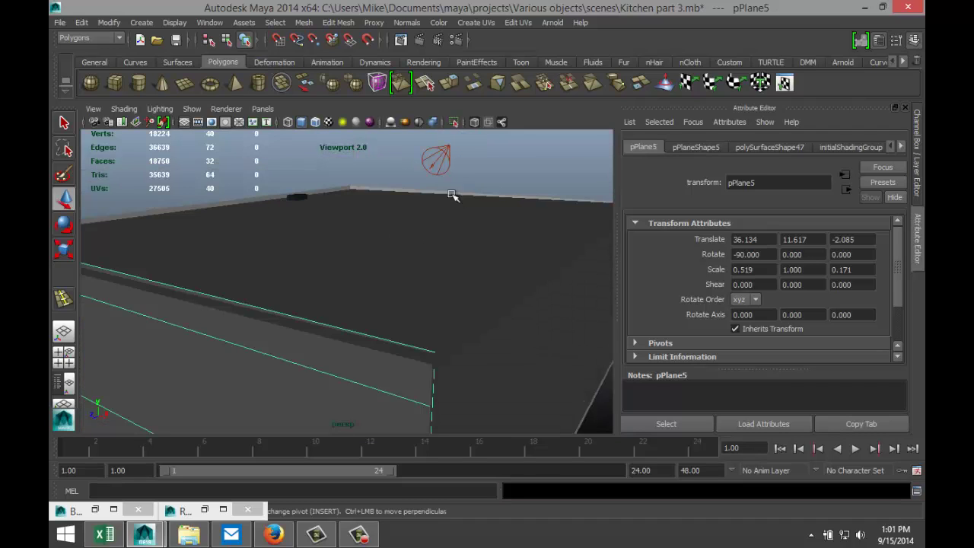
{"action": "left_click", "coordinate": [446, 158]}
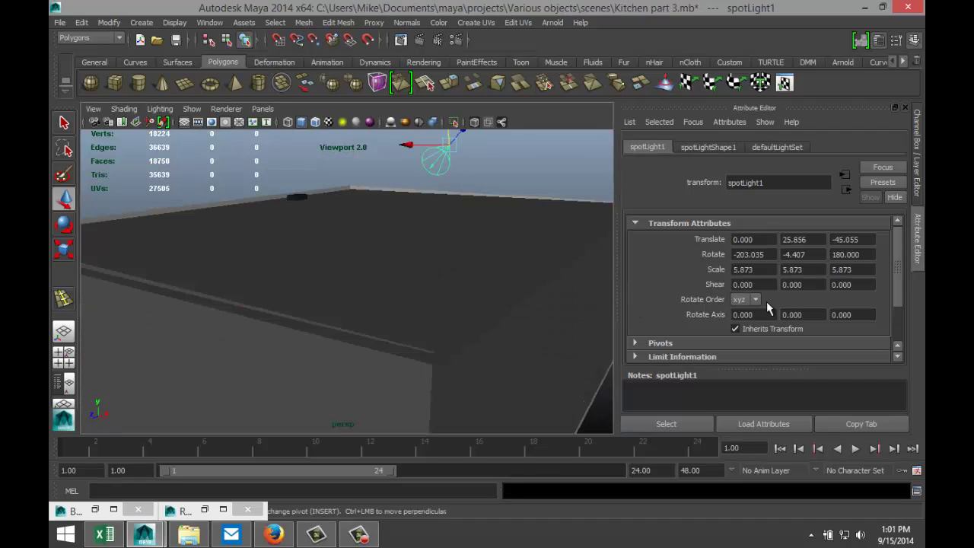
{"action": "left_click", "coordinate": [716, 146]}
{"action": "scroll", "coordinate": [819, 303], "scroll_direction": "down", "scroll_amount": 3}
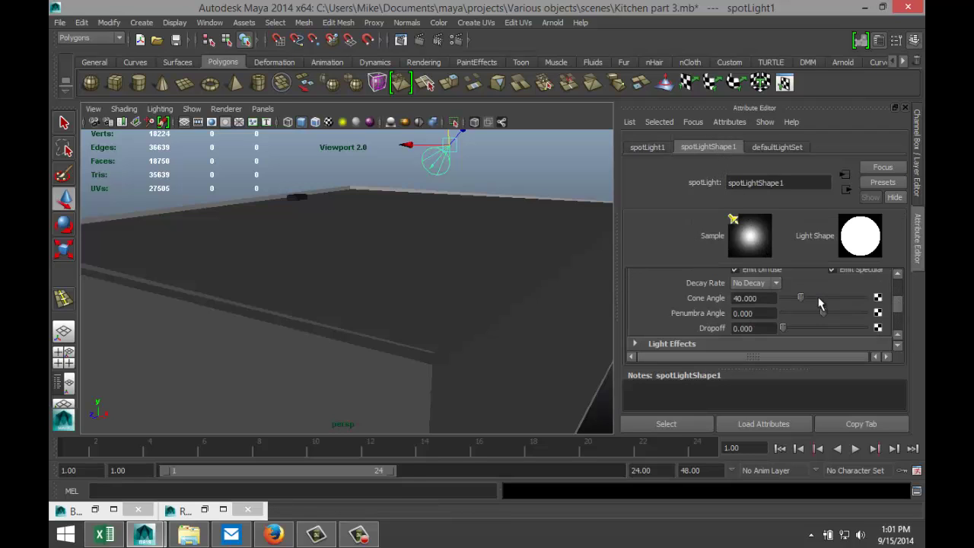
{"action": "scroll", "coordinate": [819, 303], "scroll_direction": "down", "scroll_amount": 2}
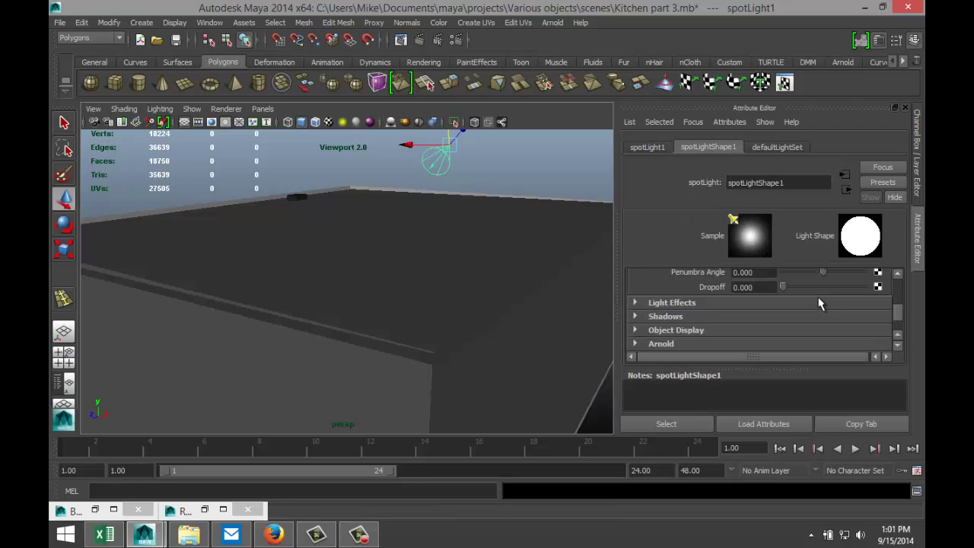
{"action": "left_click", "coordinate": [649, 316]}
{"action": "scroll", "coordinate": [773, 305], "scroll_direction": "down", "scroll_amount": 2}
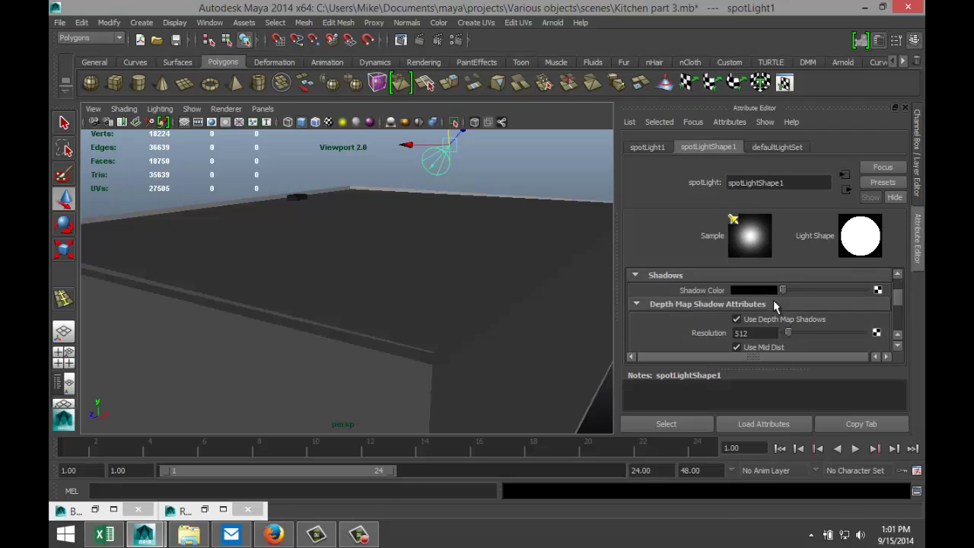
{"action": "left_click", "coordinate": [737, 320]}
Enable ray trace shadows on the spotlight with 4 shadow rays and a ray depth limit of 12
{"action": "scroll", "coordinate": [774, 271], "scroll_direction": "down", "scroll_amount": 4}
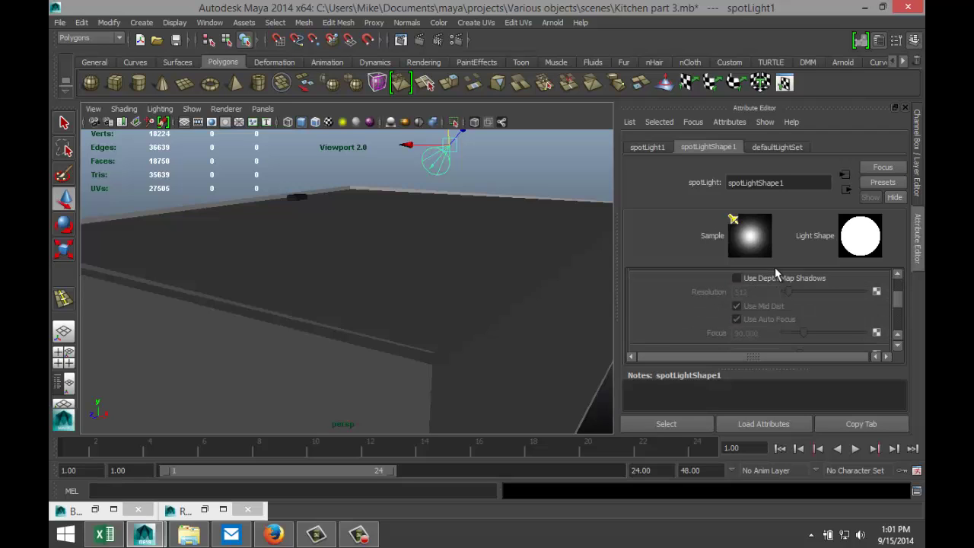
{"action": "scroll", "coordinate": [786, 281], "scroll_direction": "down", "scroll_amount": 3}
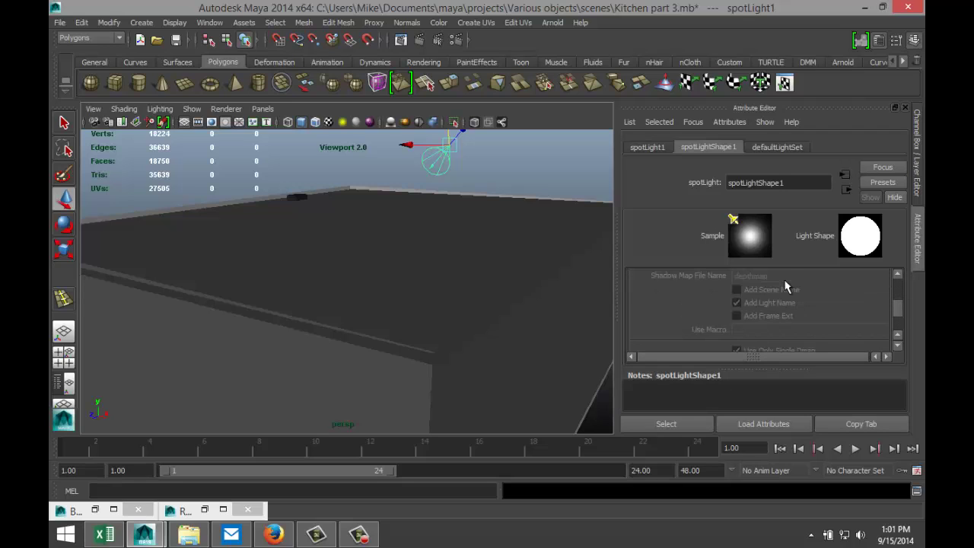
{"action": "scroll", "coordinate": [786, 284], "scroll_direction": "down", "scroll_amount": 4}
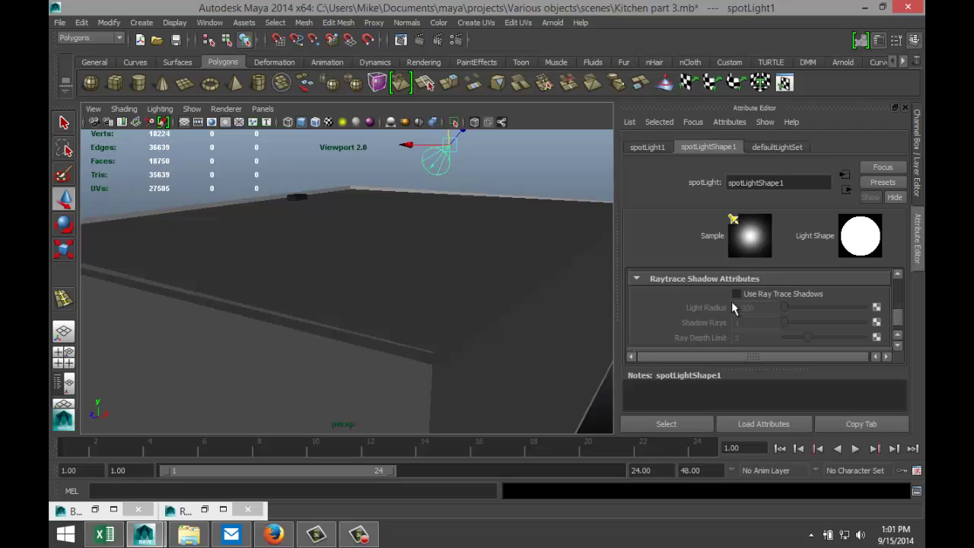
{"action": "left_click", "coordinate": [736, 294]}
{"action": "scroll", "coordinate": [822, 296], "scroll_direction": "down", "scroll_amount": 1}
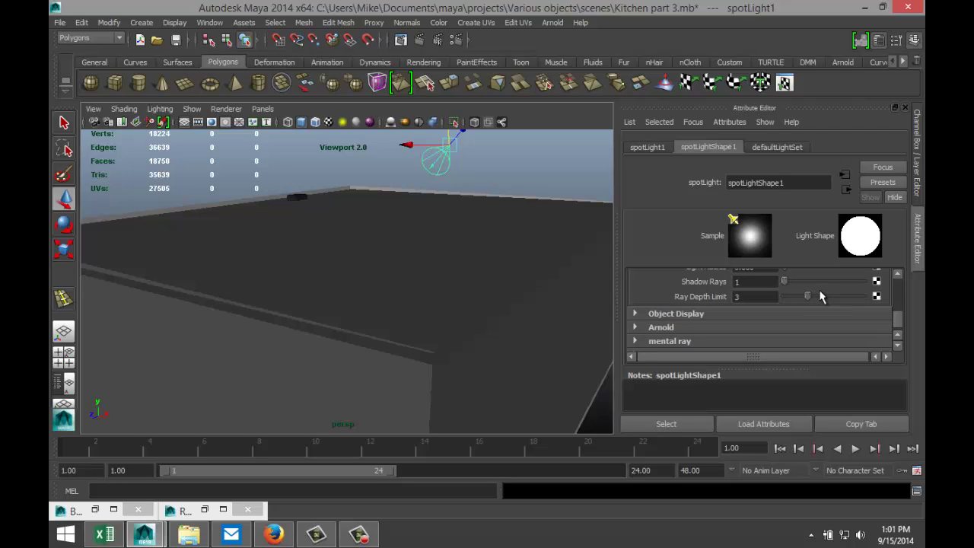
{"action": "left_click", "coordinate": [765, 283]}
{"action": "left_click", "coordinate": [759, 297]}
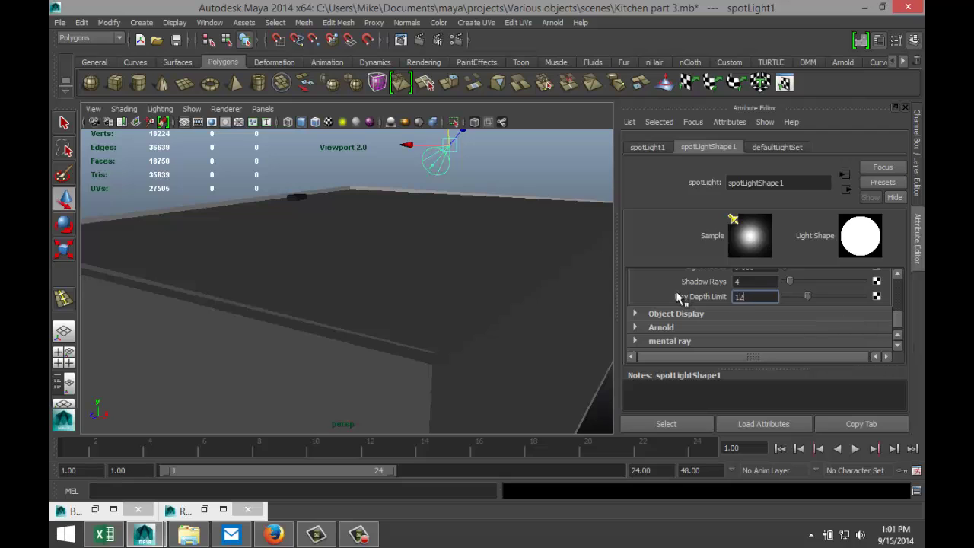
{"action": "scroll", "coordinate": [677, 298], "scroll_direction": "down", "scroll_amount": 1}
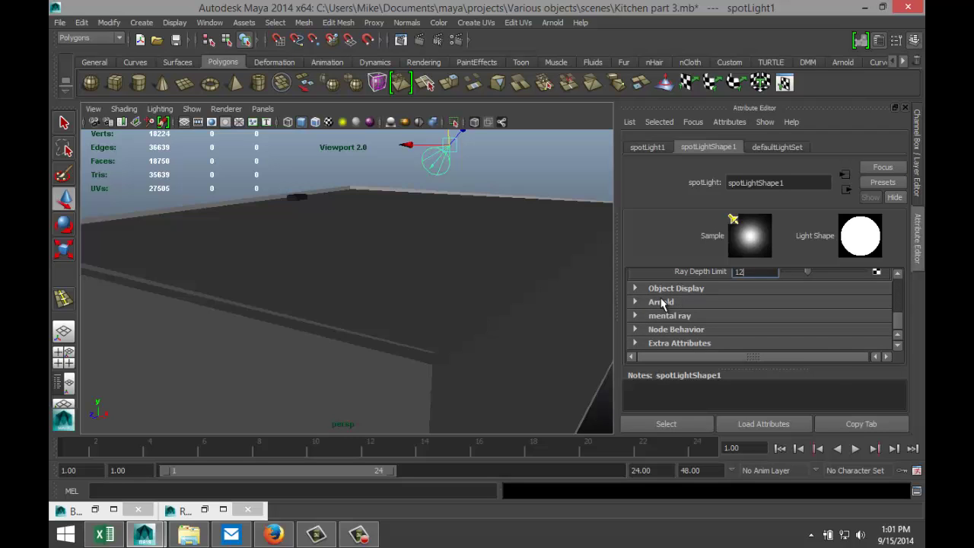
Review the spotlight's light effects, shadow and general attributes
{"action": "scroll", "coordinate": [662, 303], "scroll_direction": "up", "scroll_amount": 5}
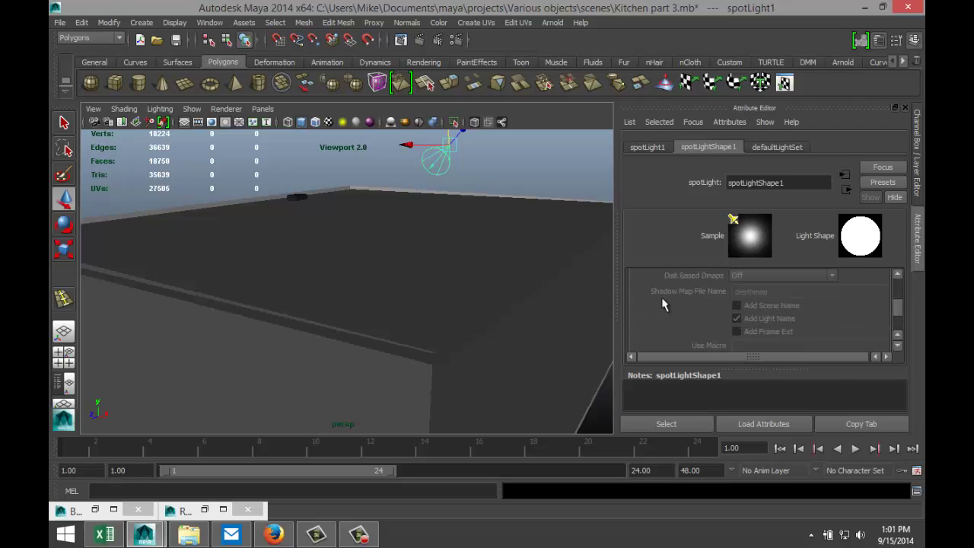
{"action": "scroll", "coordinate": [662, 303], "scroll_direction": "up", "scroll_amount": 5}
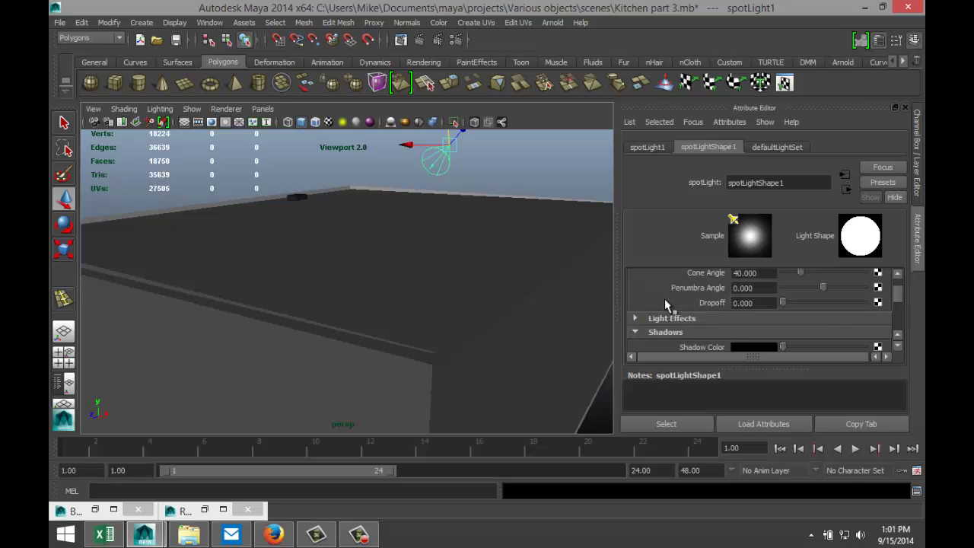
{"action": "left_click", "coordinate": [635, 318]}
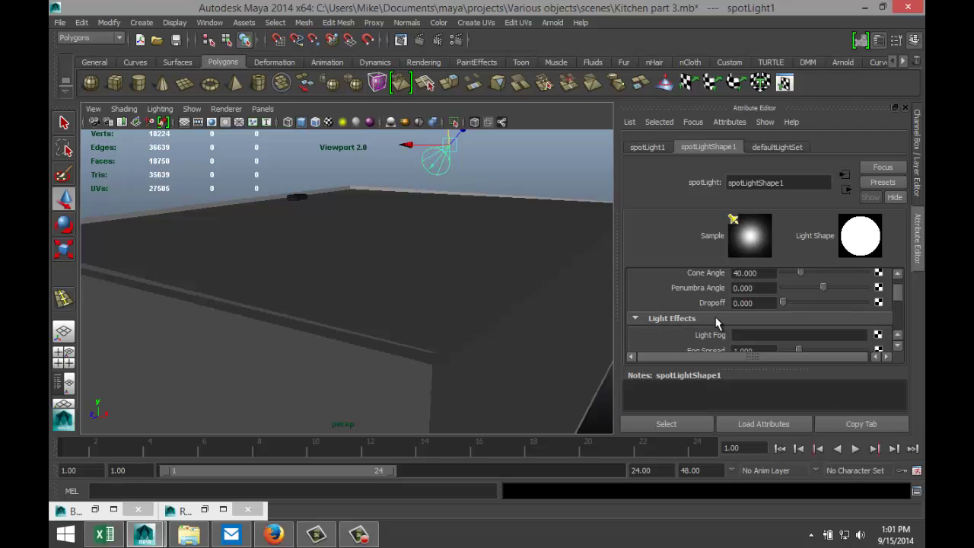
{"action": "scroll", "coordinate": [663, 312], "scroll_direction": "down", "scroll_amount": 4}
{"action": "scroll", "coordinate": [662, 313], "scroll_direction": "down", "scroll_amount": 1}
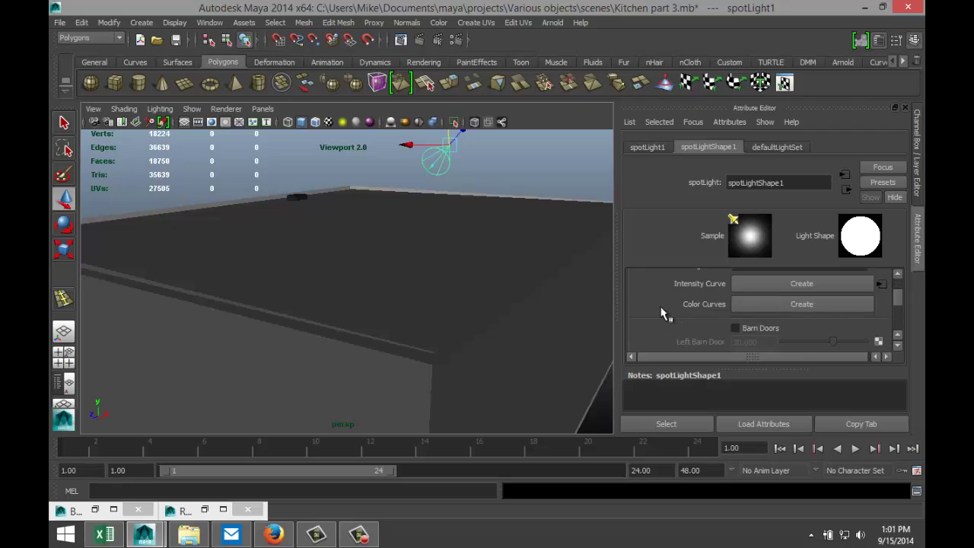
{"action": "scroll", "coordinate": [662, 312], "scroll_direction": "down", "scroll_amount": 3}
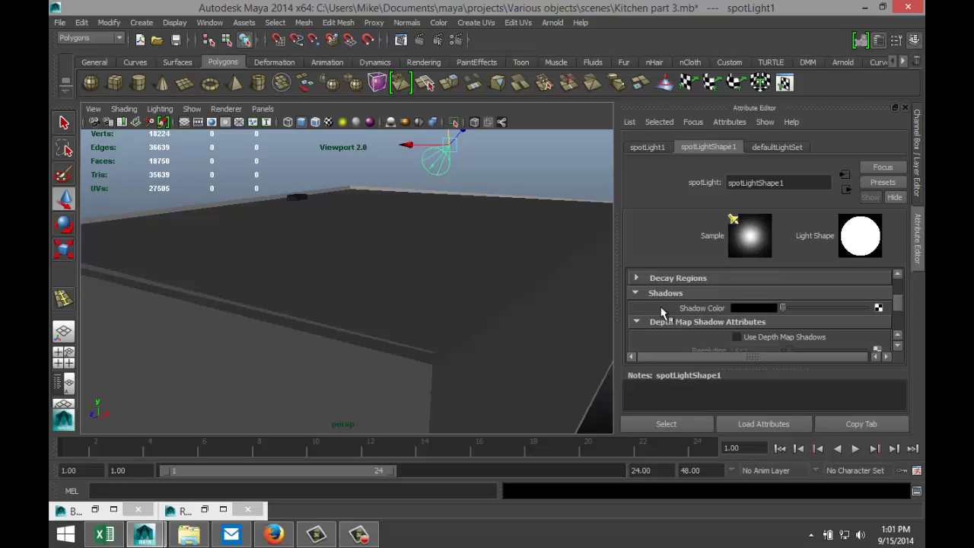
{"action": "scroll", "coordinate": [662, 312], "scroll_direction": "down", "scroll_amount": 5}
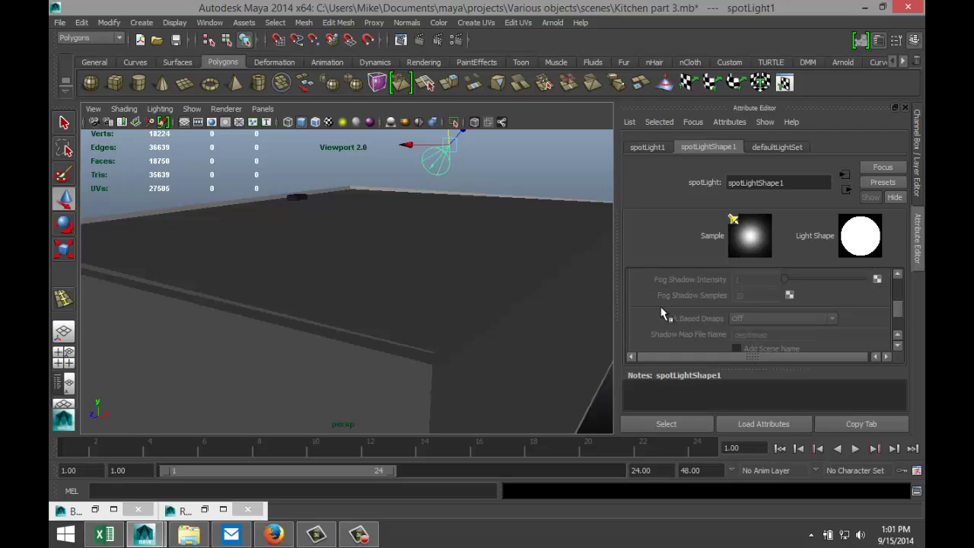
{"action": "scroll", "coordinate": [662, 313], "scroll_direction": "up", "scroll_amount": 10}
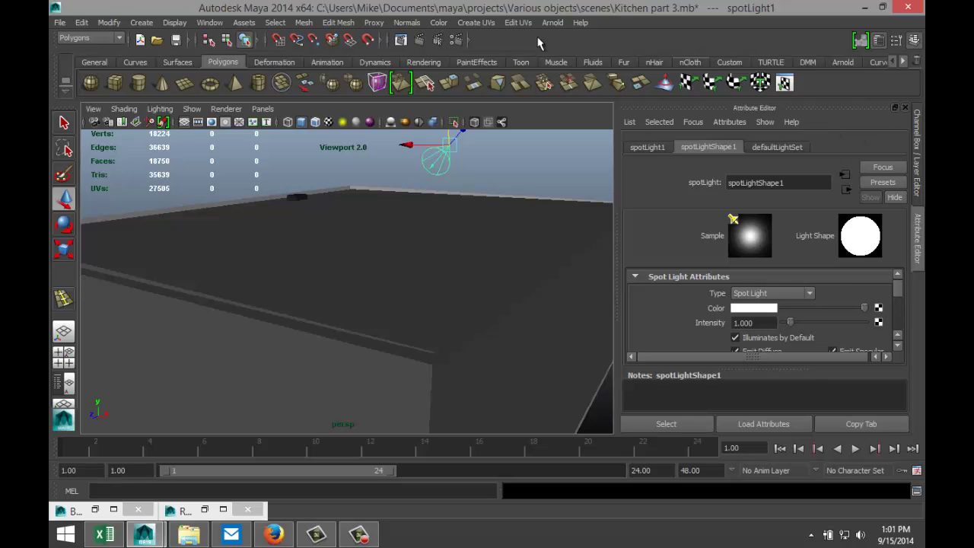
Enable Global Illumination and Final Gathering in the mental ray render settings
{"action": "left_click", "coordinate": [455, 39]}
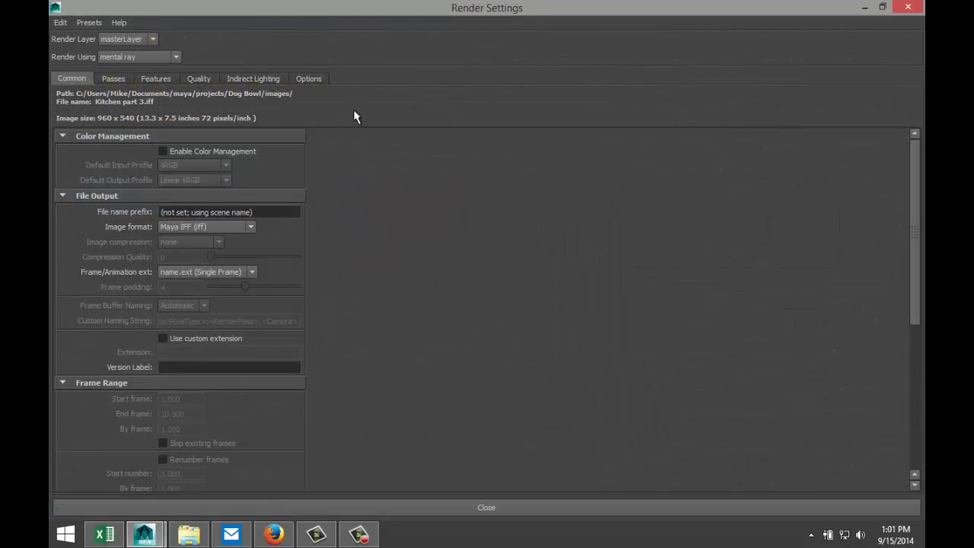
{"action": "left_click", "coordinate": [220, 79]}
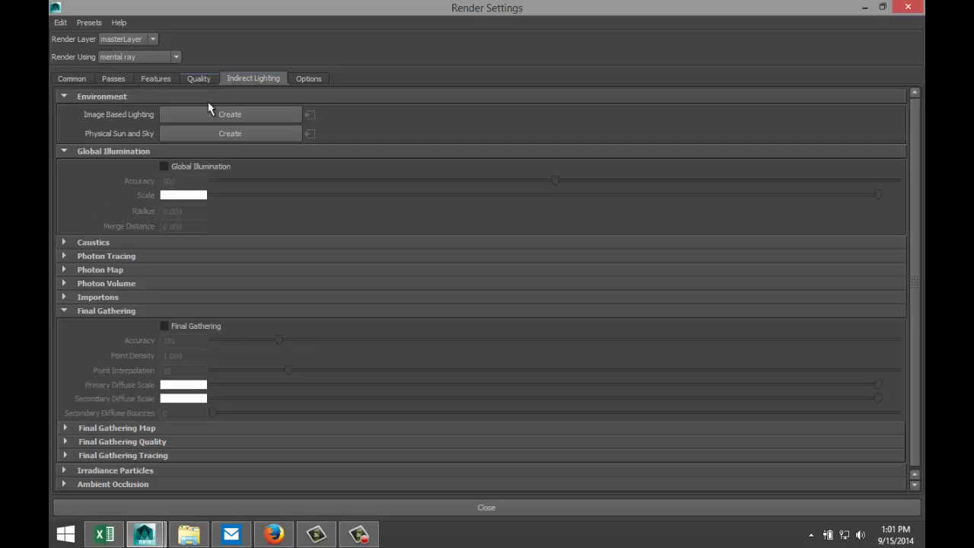
{"action": "left_click", "coordinate": [165, 166]}
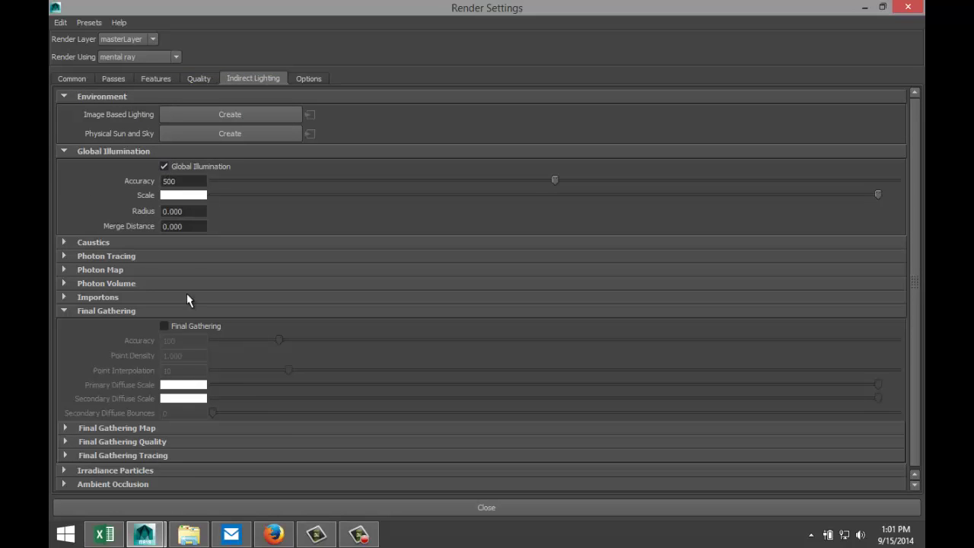
{"action": "left_click", "coordinate": [163, 326]}
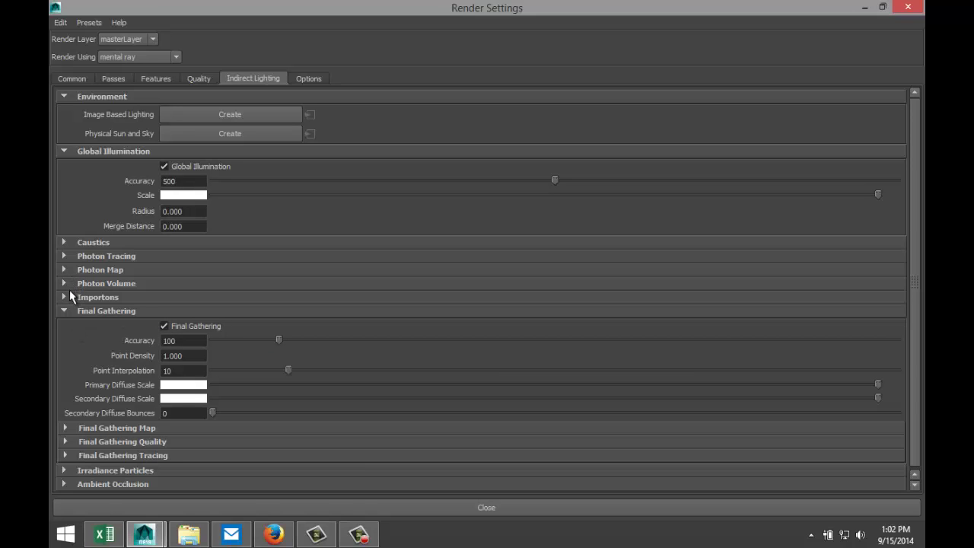
Set the raytracing quality to 8 reflections, 8 refractions and a max trace depth of 12, and minimise the render settings
{"action": "left_click", "coordinate": [197, 80]}
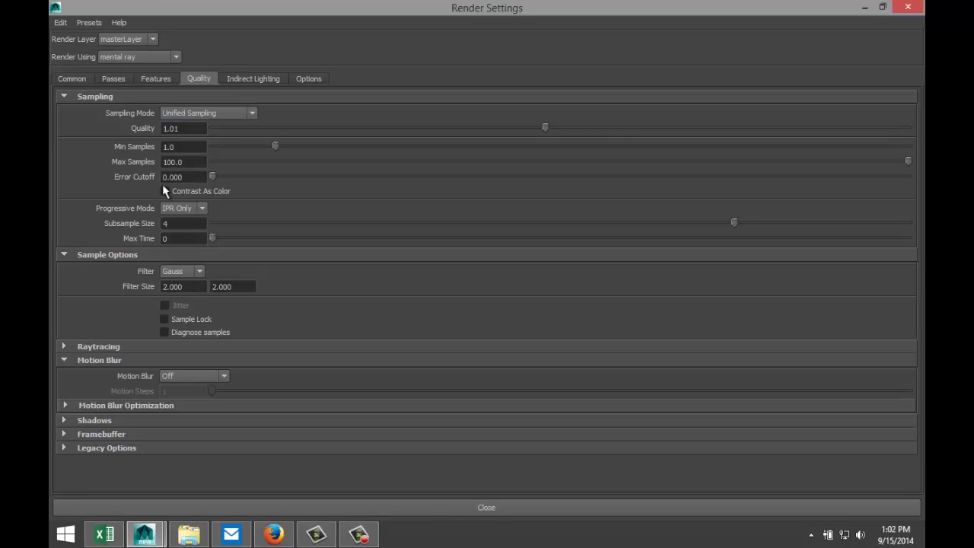
{"action": "left_click", "coordinate": [65, 347]}
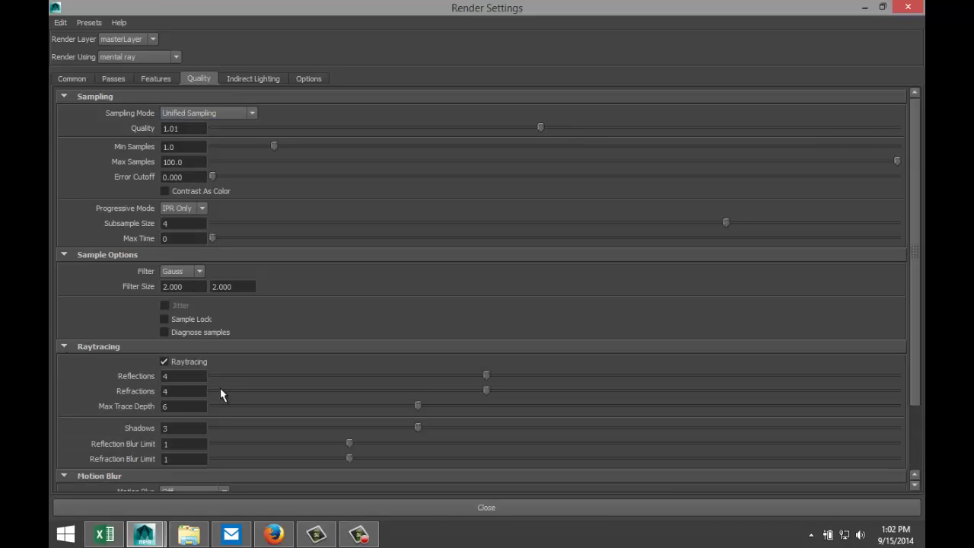
{"action": "left_click", "coordinate": [193, 377]}
{"action": "type", "text": "8"}
{"action": "key", "text": "Tab"}
{"action": "type", "text": "8"}
{"action": "key", "text": "Tab"}
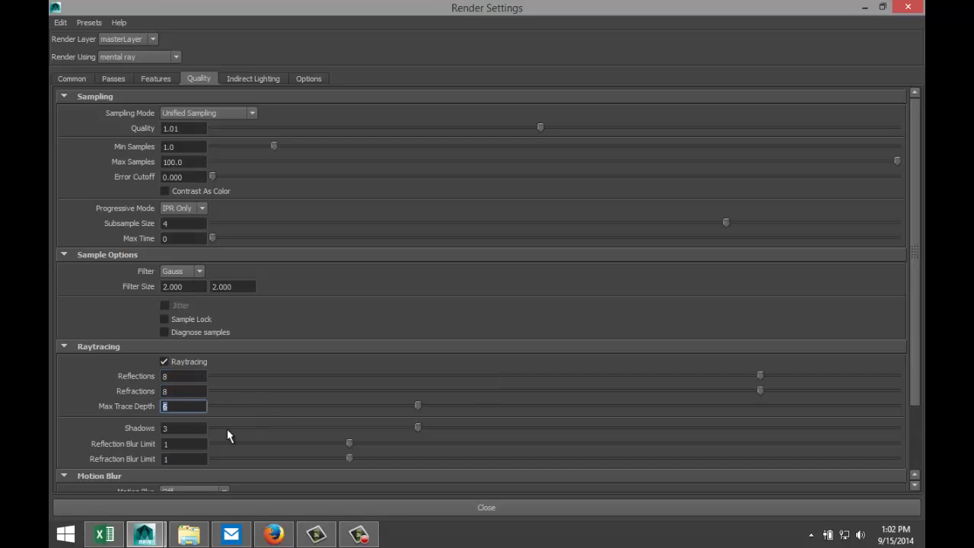
{"action": "type", "text": "12"}
{"action": "left_click", "coordinate": [865, 9]}
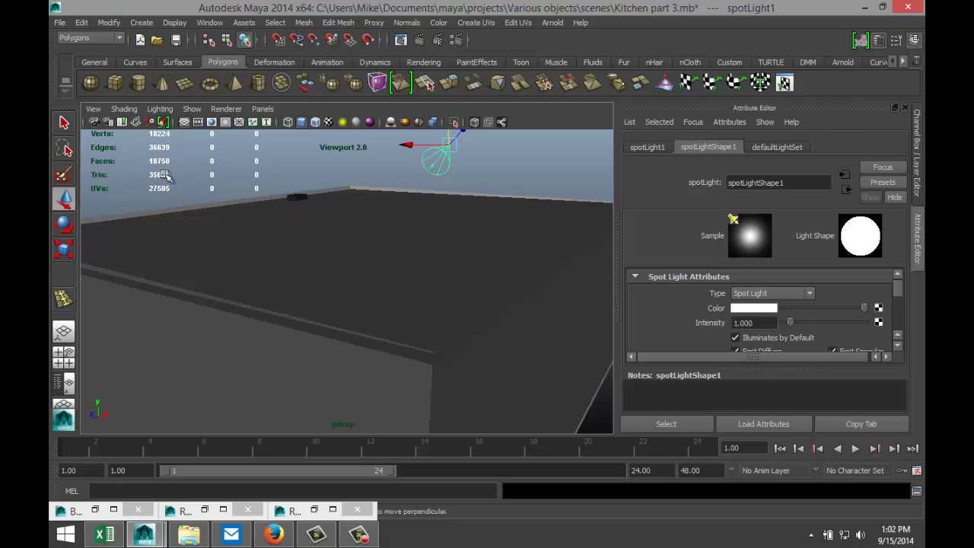
Restore the bookmarked Kitchen camera view
{"action": "left_click", "coordinate": [93, 109]}
{"action": "mouse_move", "coordinate": [183, 277]}
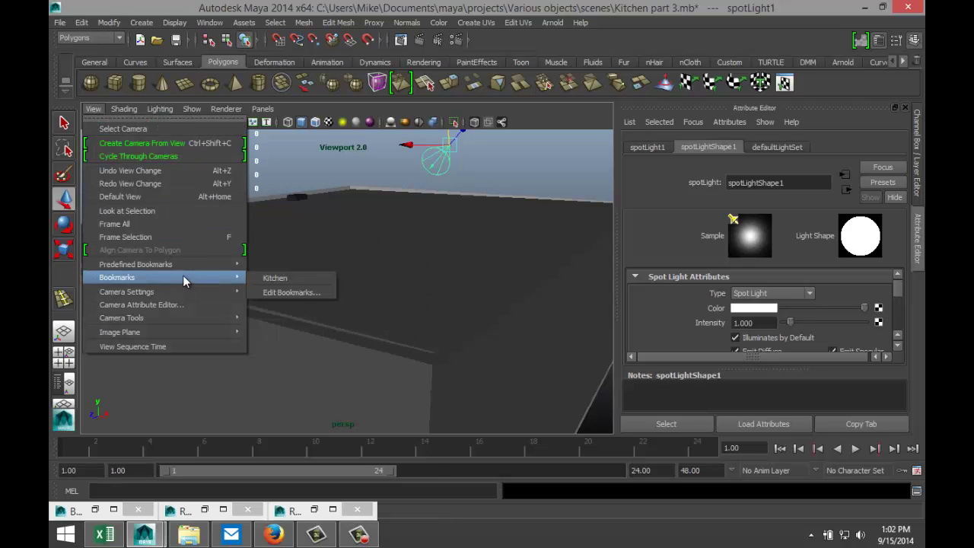
{"action": "left_click", "coordinate": [271, 278]}
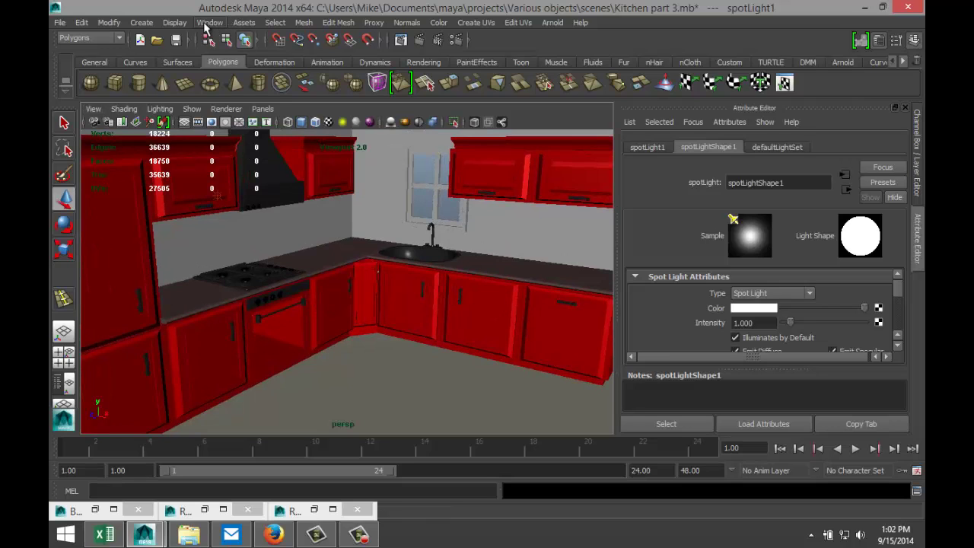
Move pointLight1 across towards the window and up near the ceiling, with scene lighting displayed in the viewport
{"action": "left_click", "coordinate": [210, 22]}
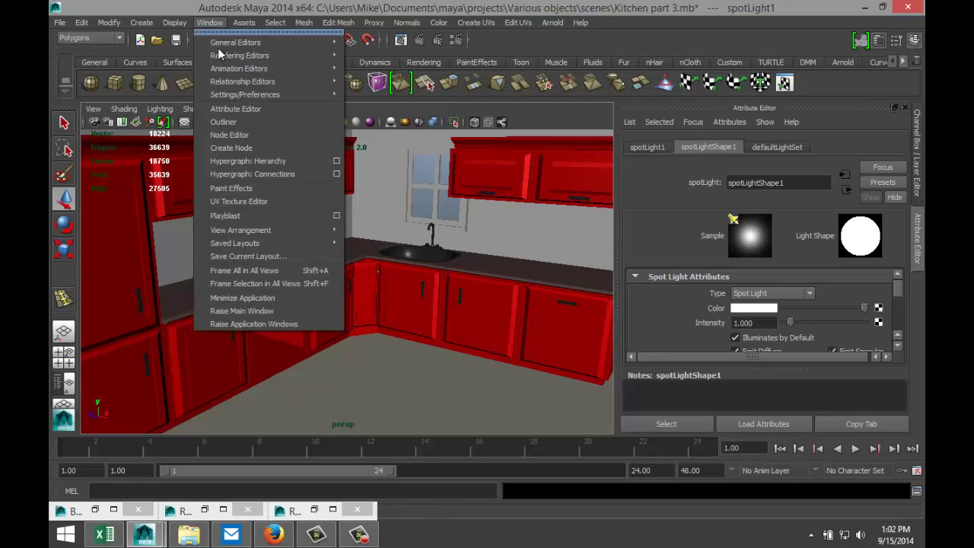
{"action": "left_click", "coordinate": [254, 124]}
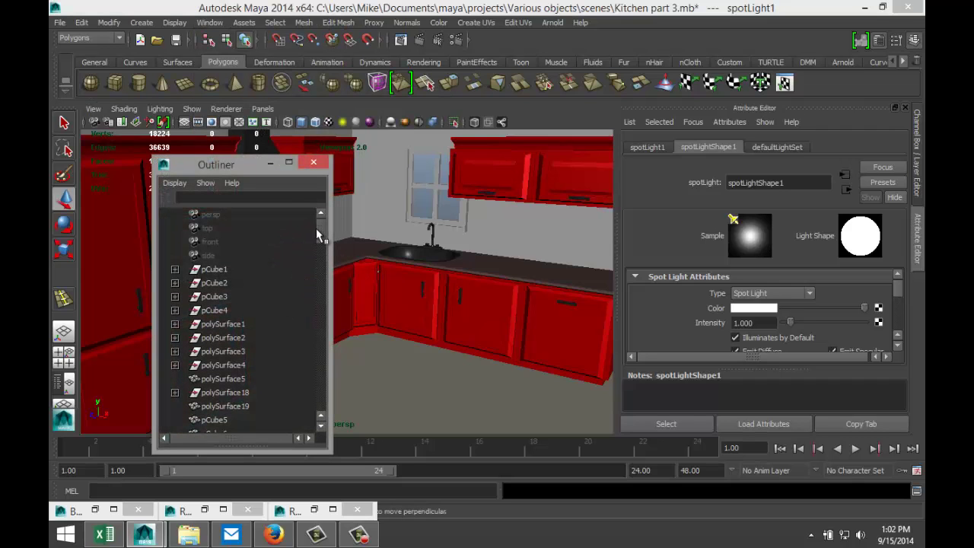
{"action": "left_click_drag", "start_coordinate": [318, 229], "coordinate": [325, 402]}
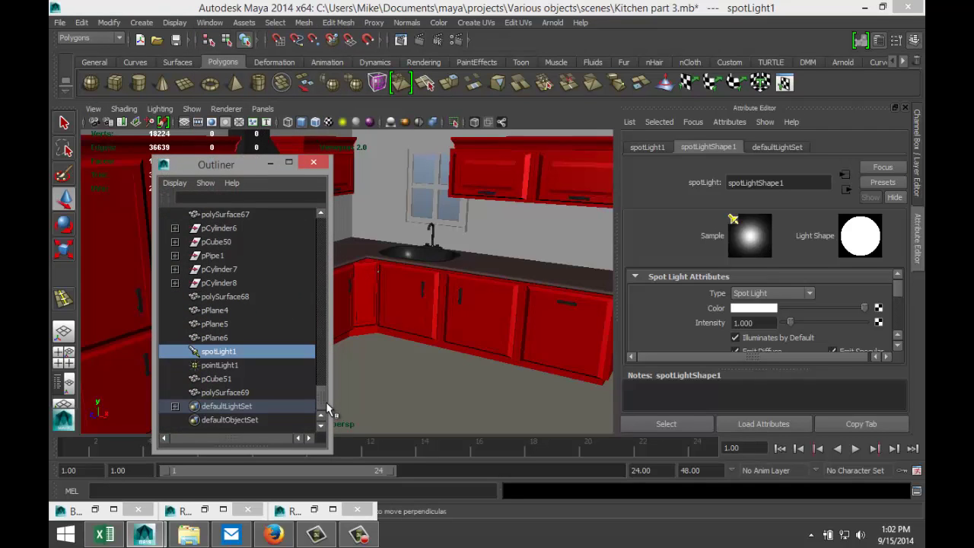
{"action": "left_click", "coordinate": [232, 365]}
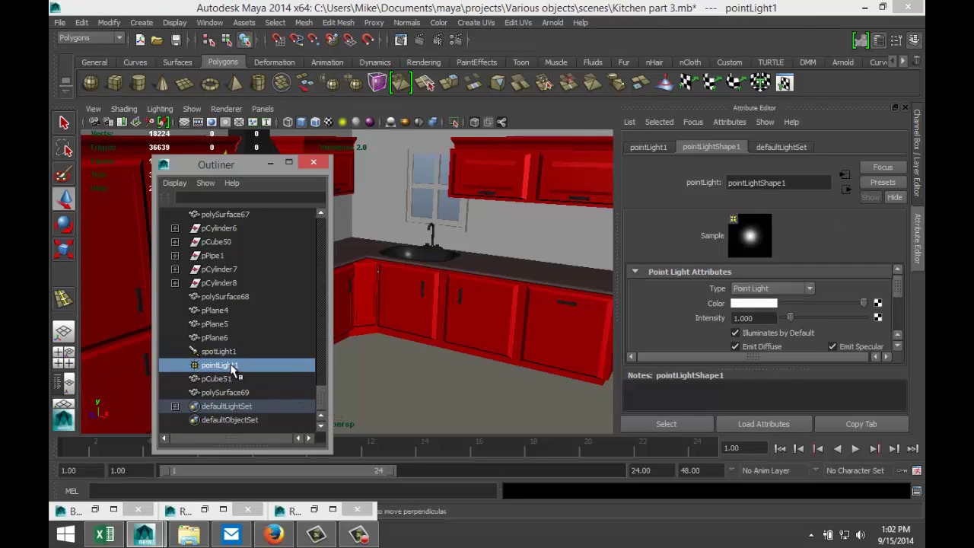
{"action": "left_click", "coordinate": [268, 163]}
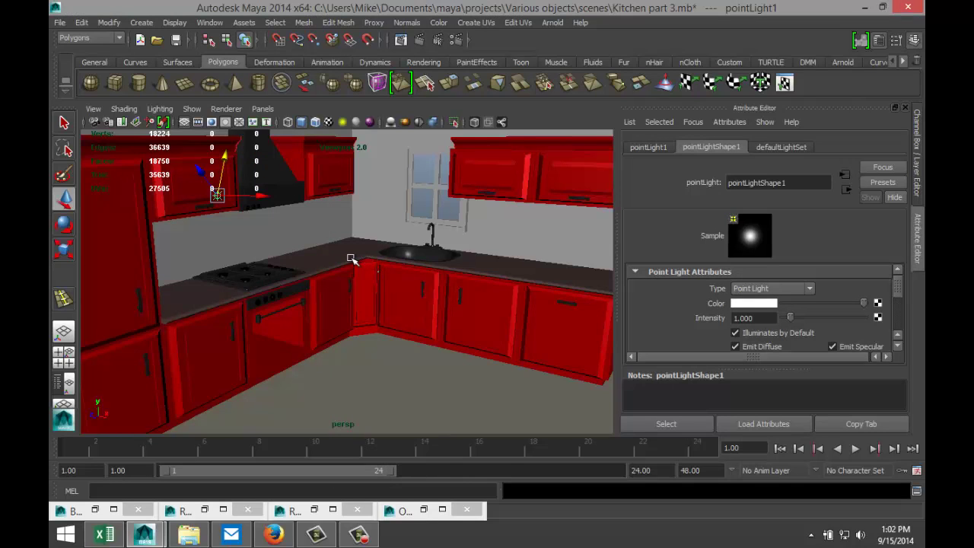
{"action": "left_click_drag", "start_coordinate": [260, 197], "coordinate": [403, 235]}
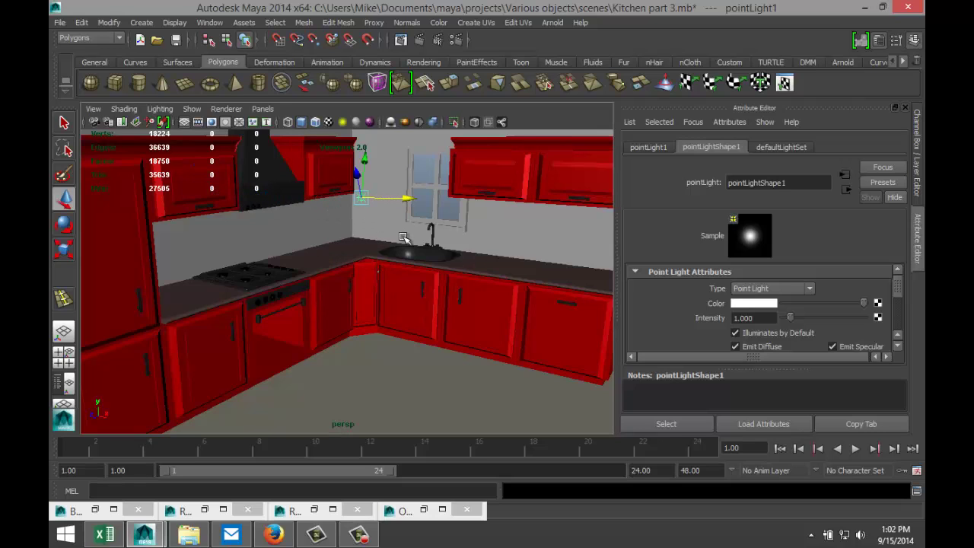
{"action": "key", "text": "7"}
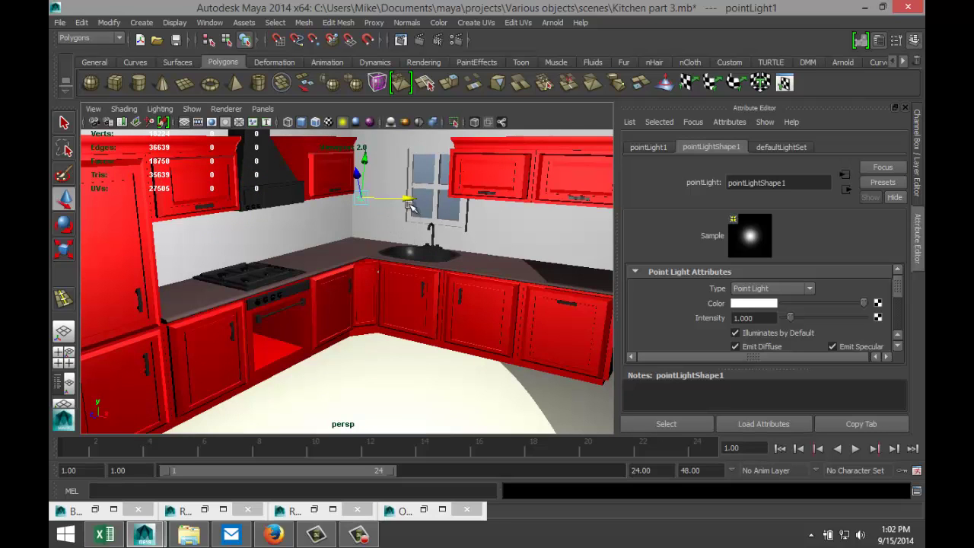
{"action": "left_click_drag", "start_coordinate": [409, 205], "coordinate": [458, 233]}
{"action": "left_click_drag", "start_coordinate": [414, 162], "coordinate": [411, 86]}
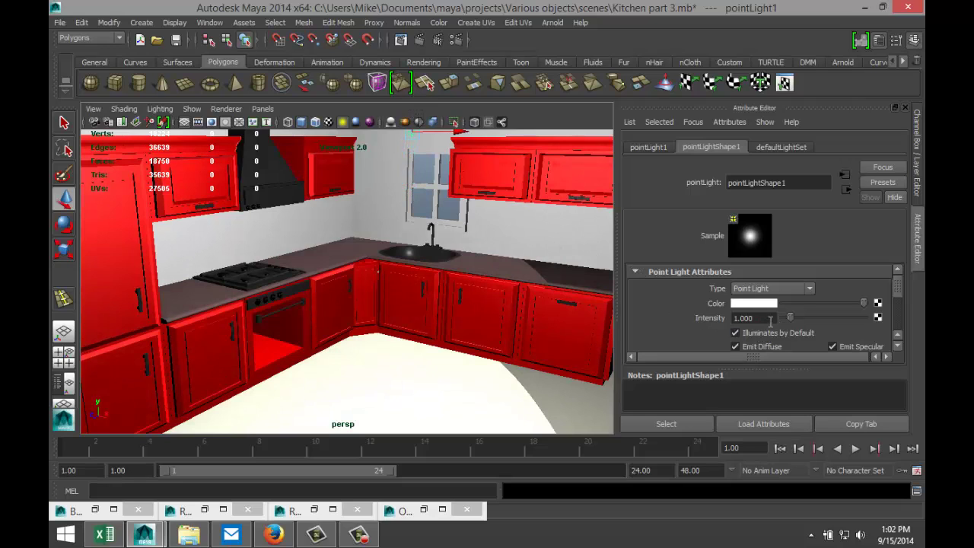
Set the point light's intensity to 0.5
{"action": "left_click_drag", "start_coordinate": [770, 318], "coordinate": [690, 319]}
{"action": "type", "text": "0.5"}
{"action": "key", "text": "Return"}
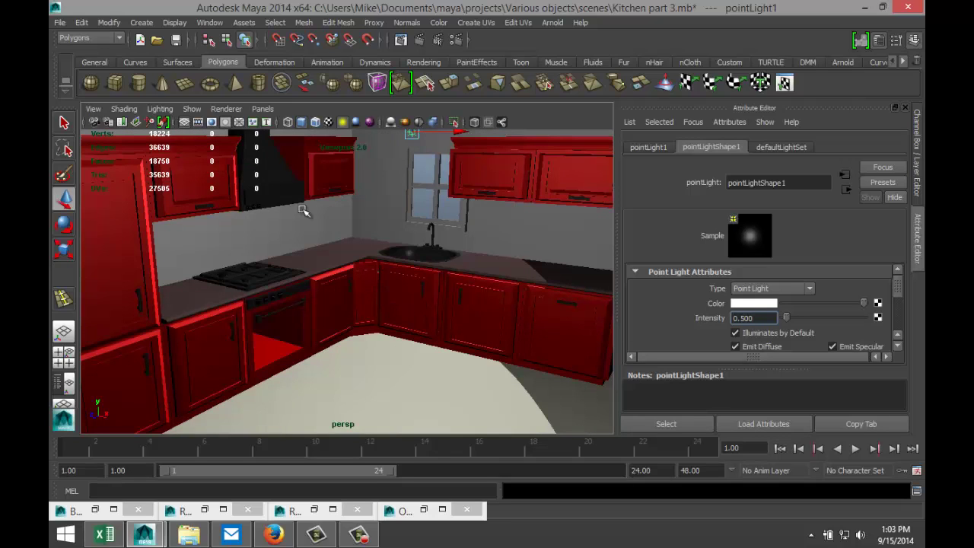
Create an ambient light, move it clear of the kitchen view and set its intensity to 0.1
{"action": "left_click", "coordinate": [141, 24]}
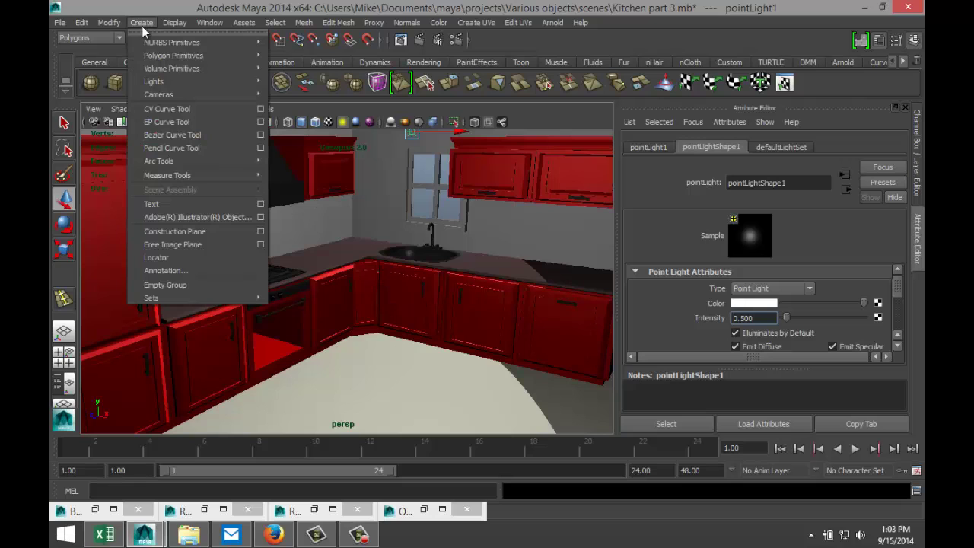
{"action": "mouse_move", "coordinate": [182, 70]}
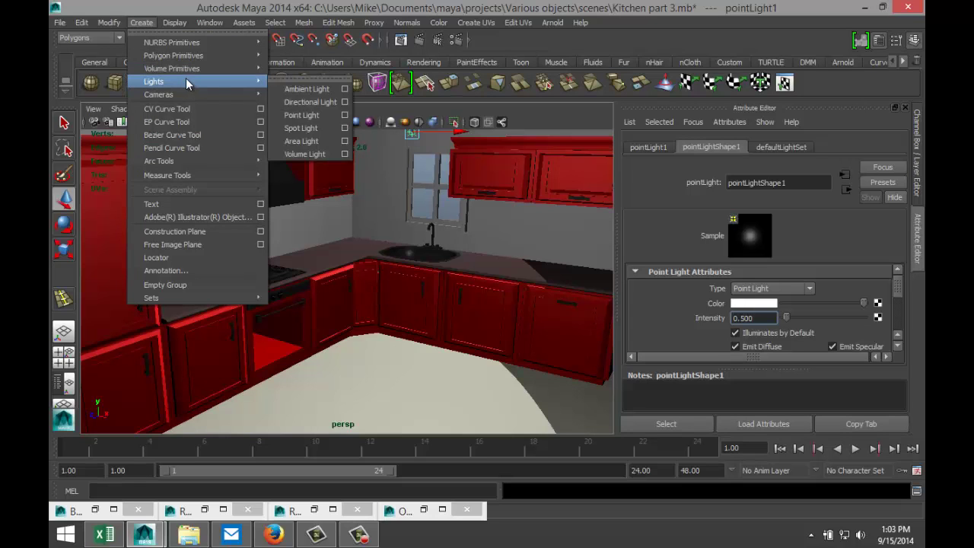
{"action": "left_click", "coordinate": [293, 90]}
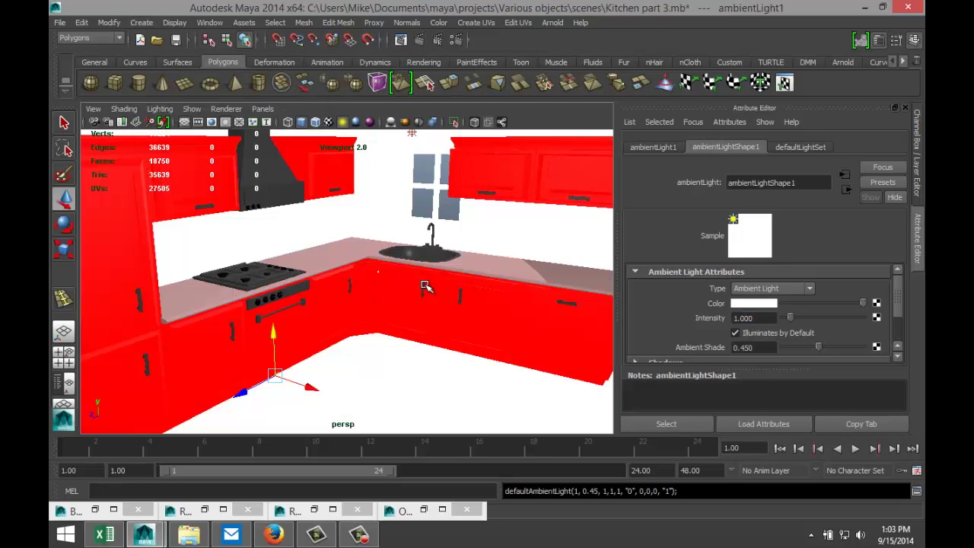
{"action": "left_click_drag", "start_coordinate": [323, 393], "coordinate": [330, 430]}
{"action": "key", "text": "["}
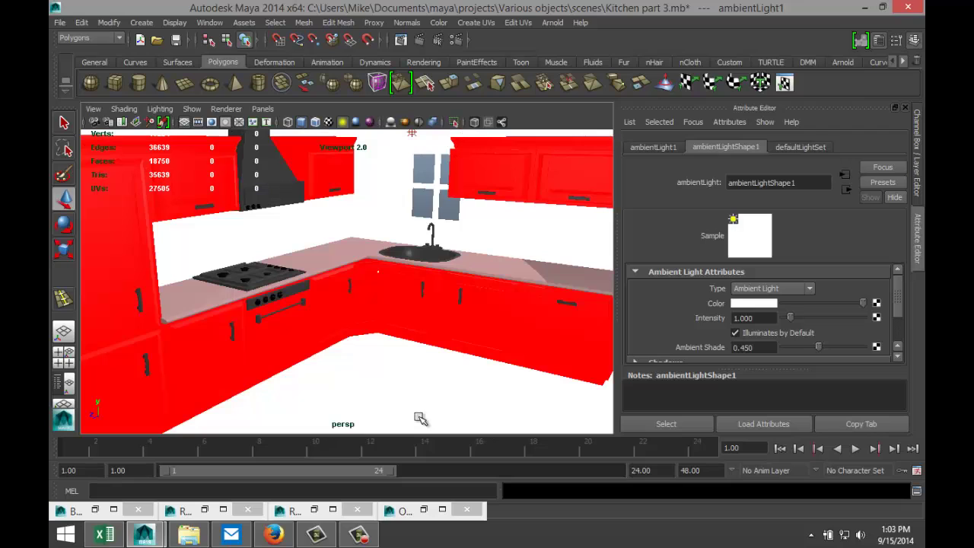
{"action": "left_click_drag", "start_coordinate": [772, 318], "coordinate": [670, 324]}
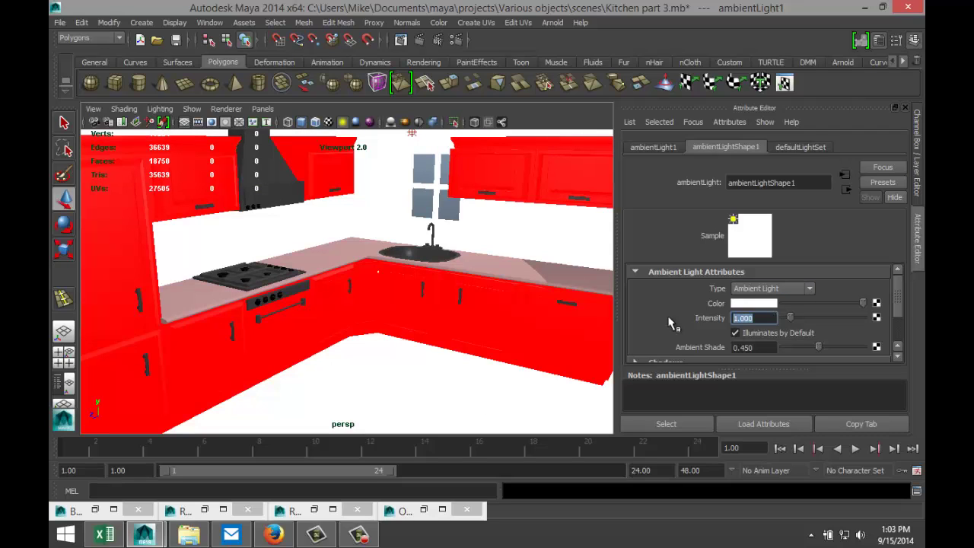
{"action": "type", "text": "0.1"}
{"action": "key", "text": "Return"}
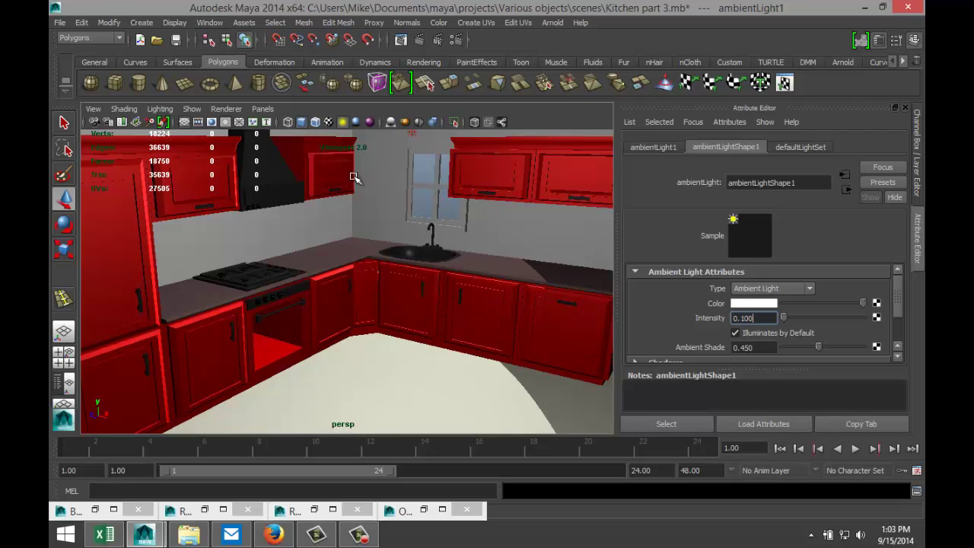
Review pointLight1's shadow attributes, including its ray trace shadow, shadow ray and ray depth settings
{"action": "left_click", "coordinate": [212, 23]}
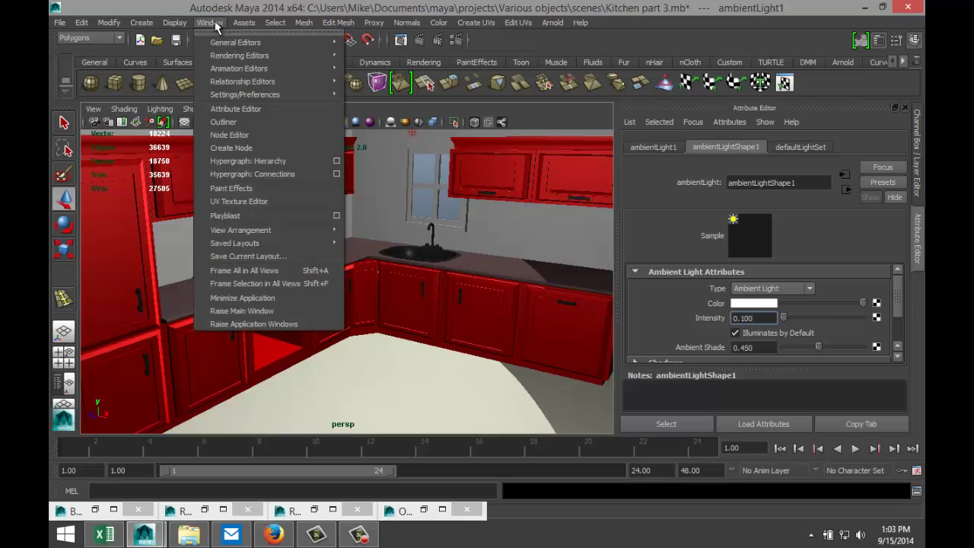
{"action": "left_click", "coordinate": [240, 120]}
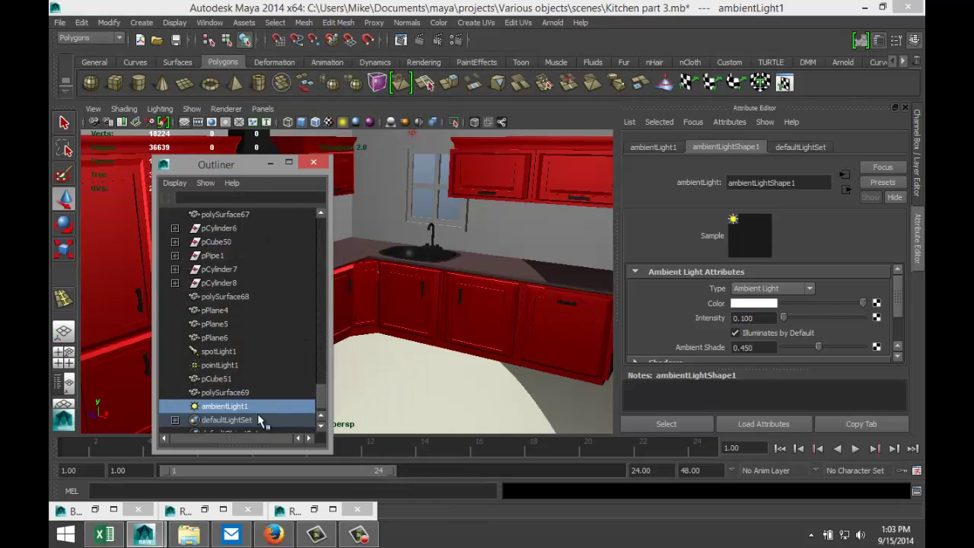
{"action": "left_click", "coordinate": [232, 366]}
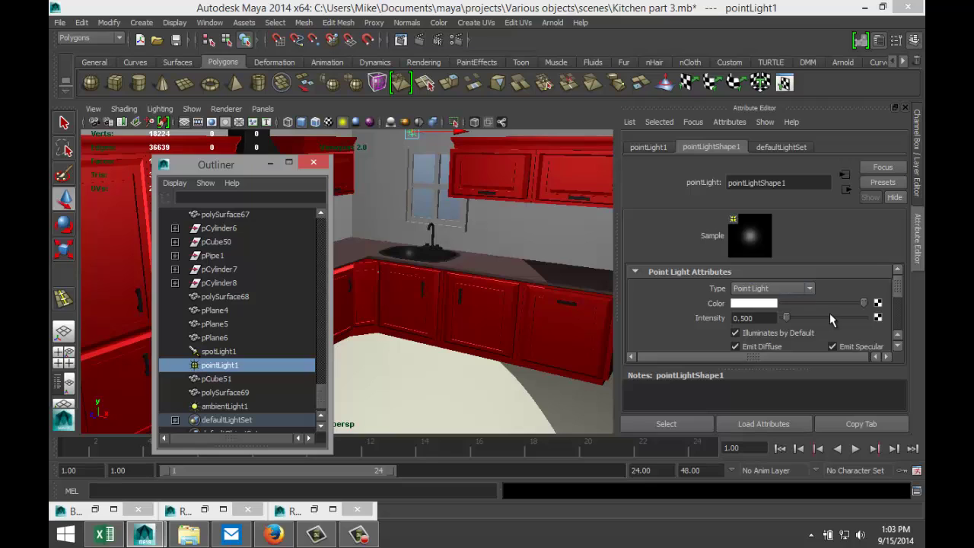
{"action": "scroll", "coordinate": [826, 312], "scroll_direction": "down", "scroll_amount": 4}
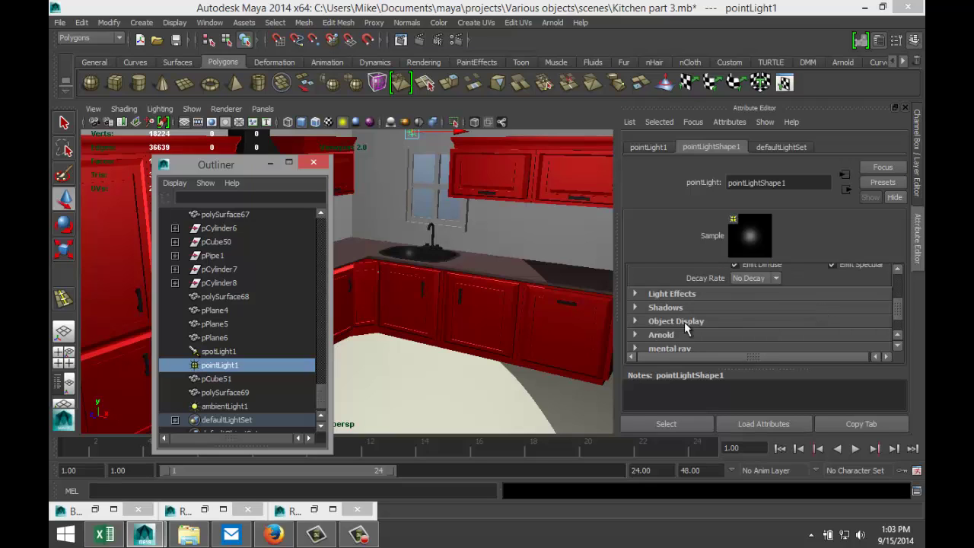
{"action": "left_click", "coordinate": [635, 307]}
{"action": "scroll", "coordinate": [773, 313], "scroll_direction": "down", "scroll_amount": 4}
{"action": "scroll", "coordinate": [773, 313], "scroll_direction": "down", "scroll_amount": 6}
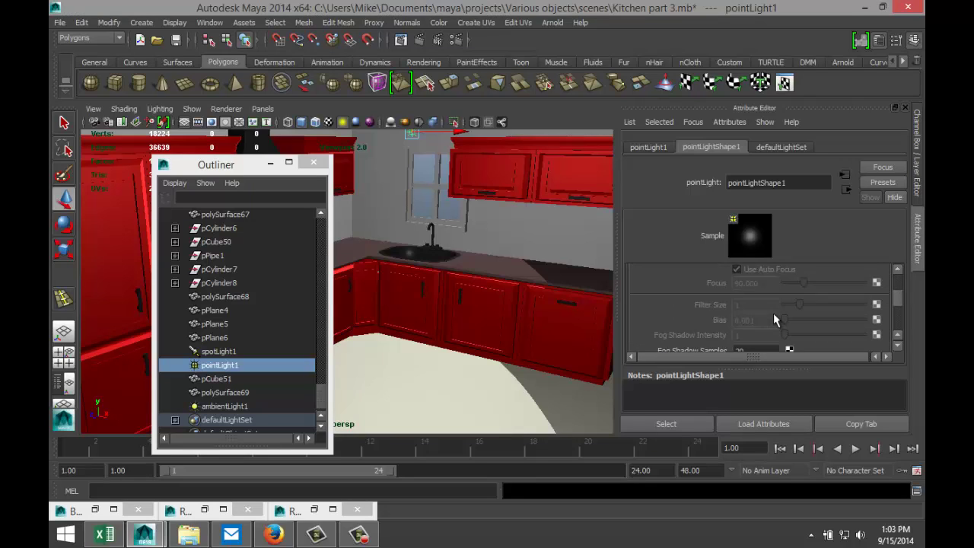
{"action": "scroll", "coordinate": [773, 313], "scroll_direction": "down", "scroll_amount": 3}
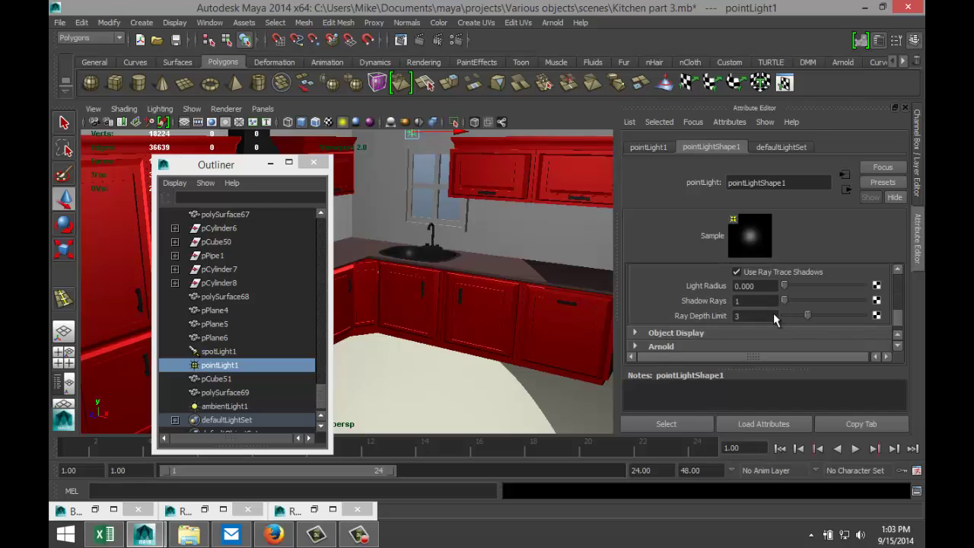
{"action": "scroll", "coordinate": [773, 313], "scroll_direction": "up", "scroll_amount": 5}
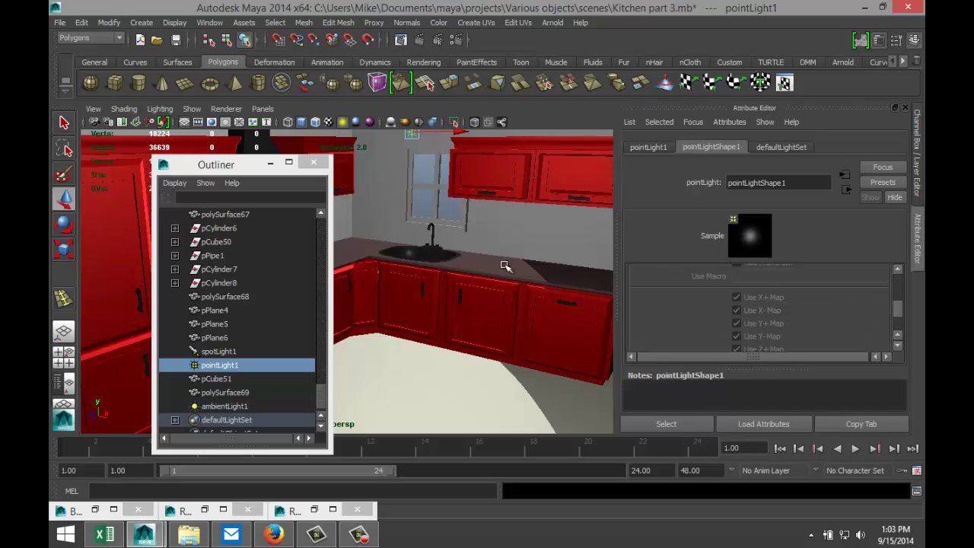
{"action": "left_click", "coordinate": [270, 162]}
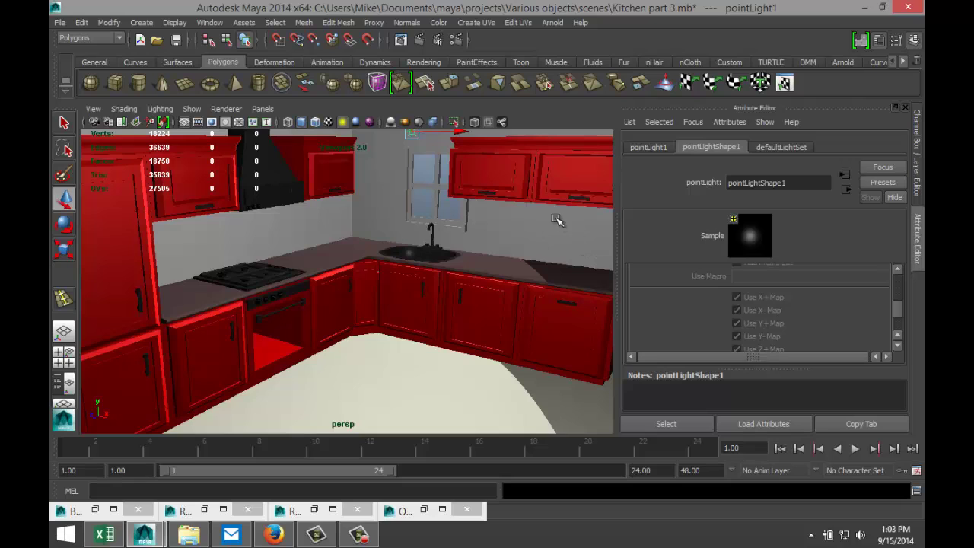
Render the kitchen view with mental ray, inspect the image and minimise the render window
{"action": "left_click", "coordinate": [418, 41]}
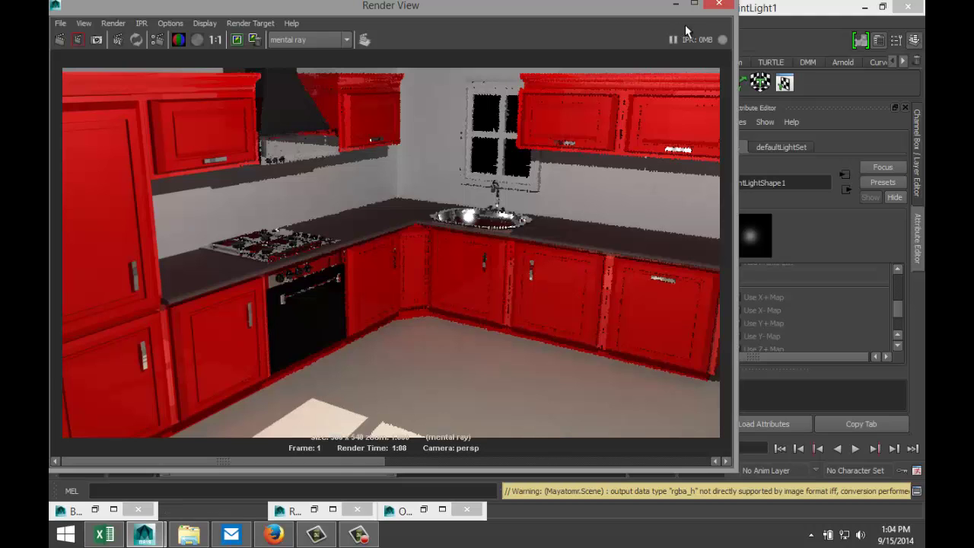
{"action": "left_click", "coordinate": [674, 6]}
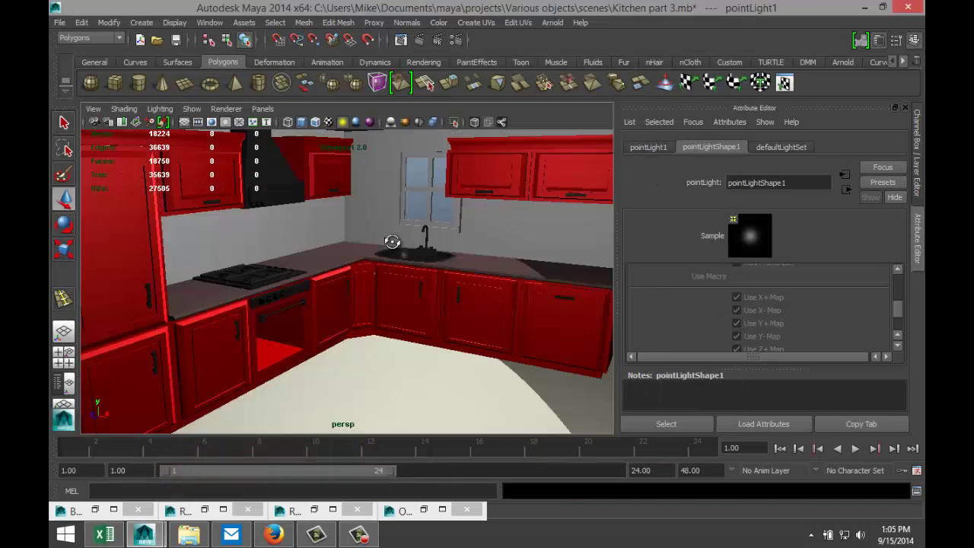
Create a Physical Sun and Sky environment for mental ray's indirect lighting and minimise the render settings
{"action": "left_click_drag", "start_coordinate": [392, 241], "coordinate": [396, 239], "text": "alt"}
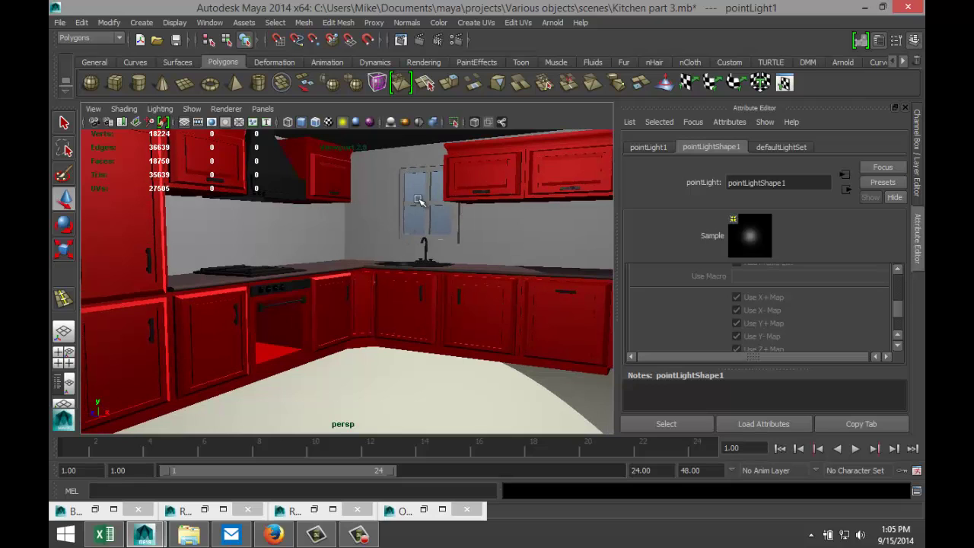
{"action": "left_click", "coordinate": [455, 40]}
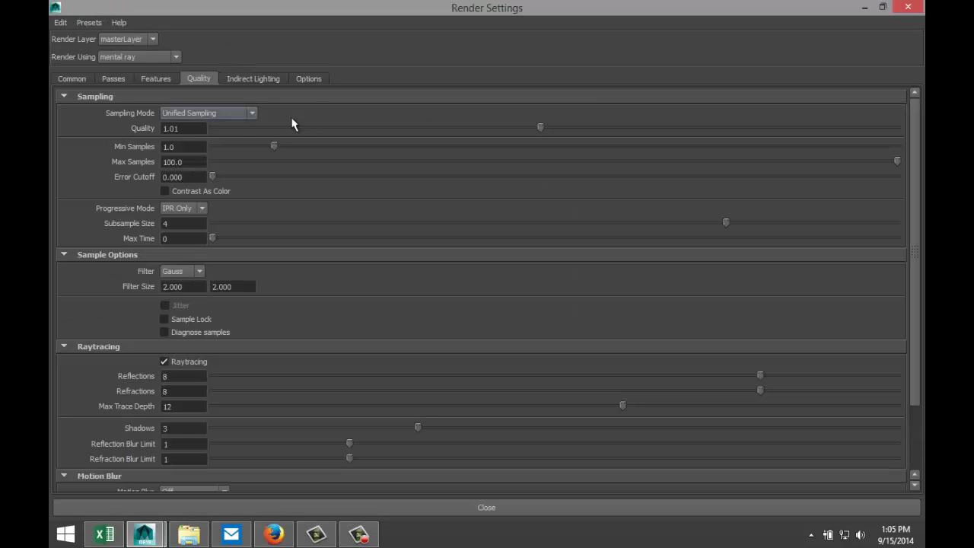
{"action": "left_click", "coordinate": [254, 79]}
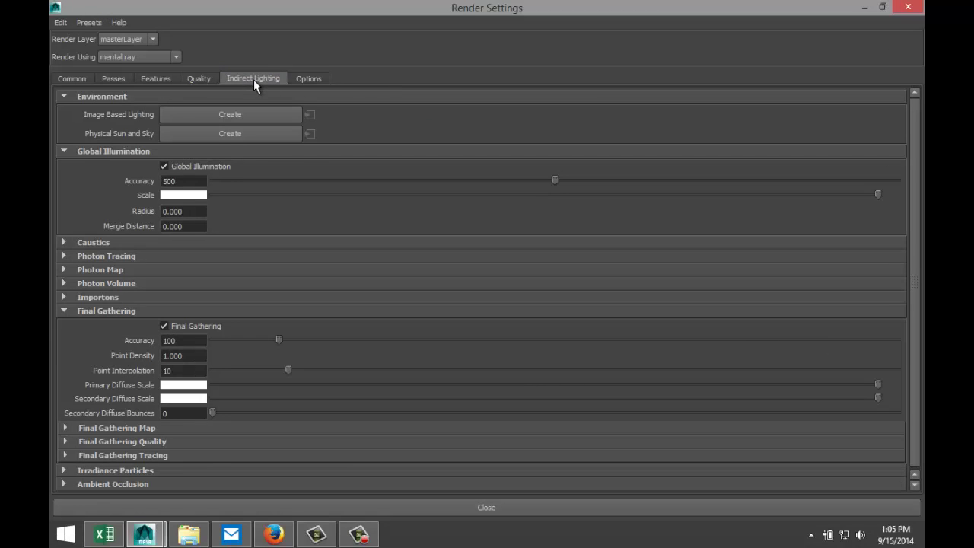
{"action": "left_click", "coordinate": [223, 131]}
{"action": "left_click", "coordinate": [864, 8]}
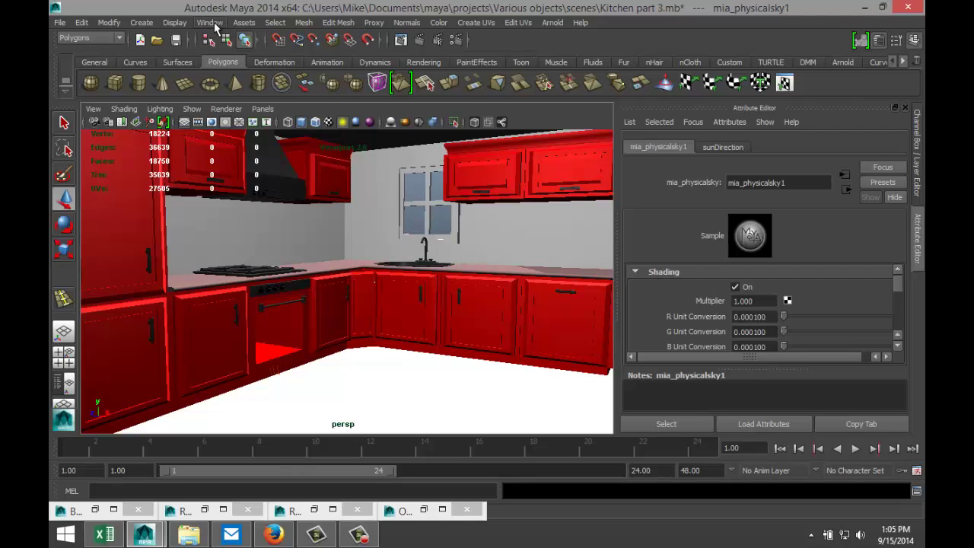
Select pointLight1 from the Outliner, set the Move tool to the World axis and lower the light slightly
{"action": "left_click", "coordinate": [210, 22]}
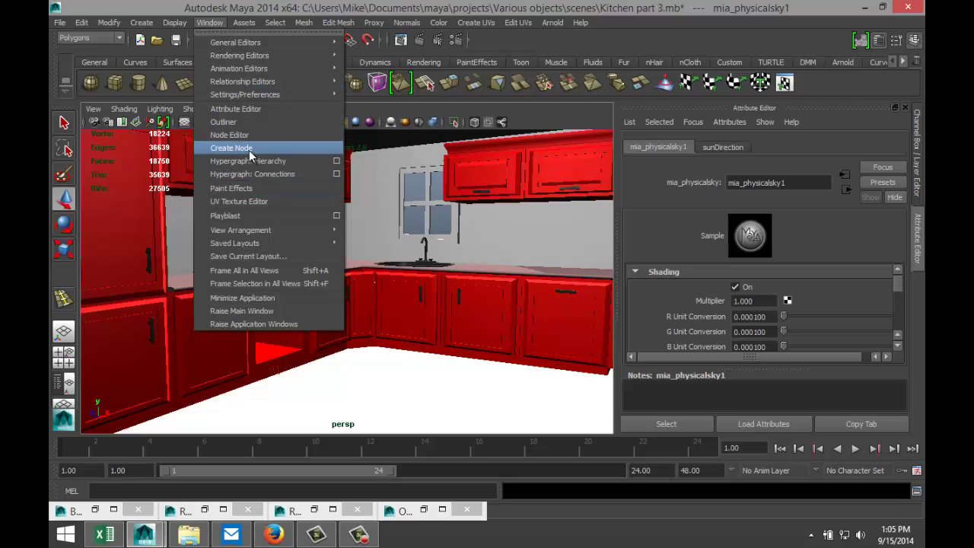
{"action": "left_click", "coordinate": [228, 122]}
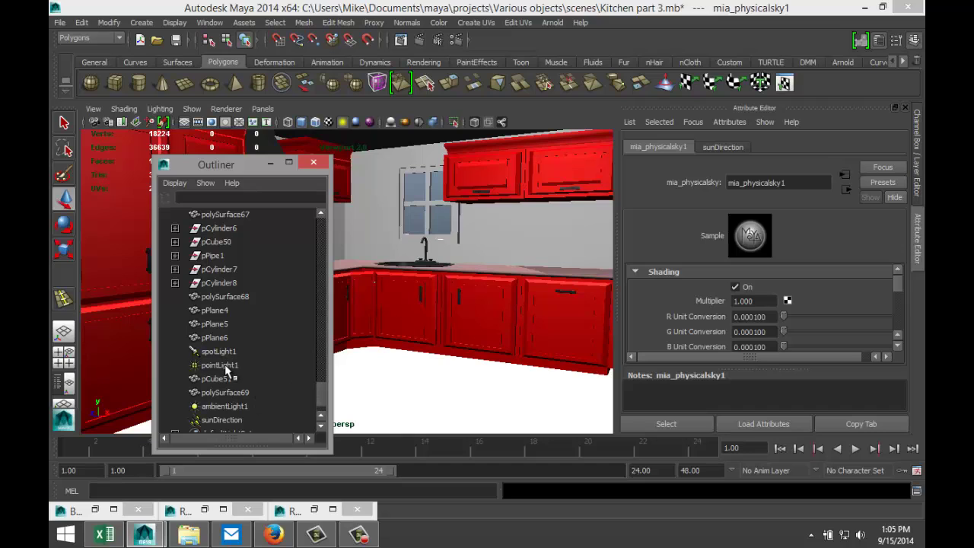
{"action": "left_click", "coordinate": [227, 366]}
{"action": "left_click", "coordinate": [270, 162]}
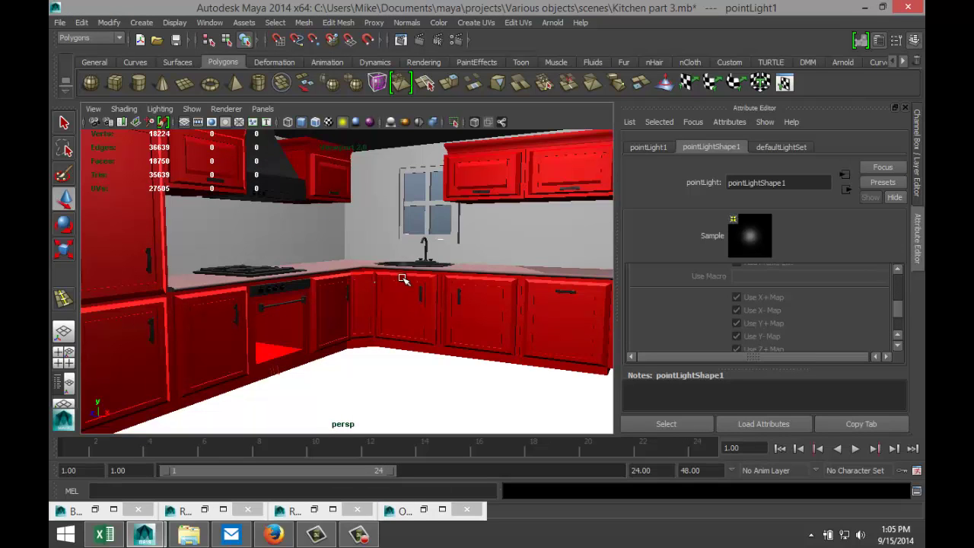
{"action": "key", "text": "ctrl+1"}
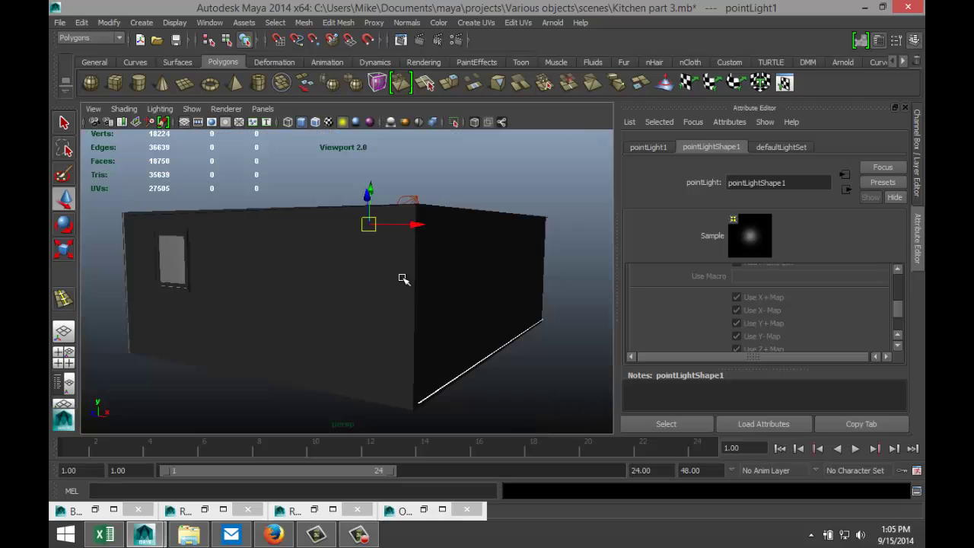
{"action": "left_click_drag", "start_coordinate": [413, 269], "coordinate": [406, 271], "text": "alt"}
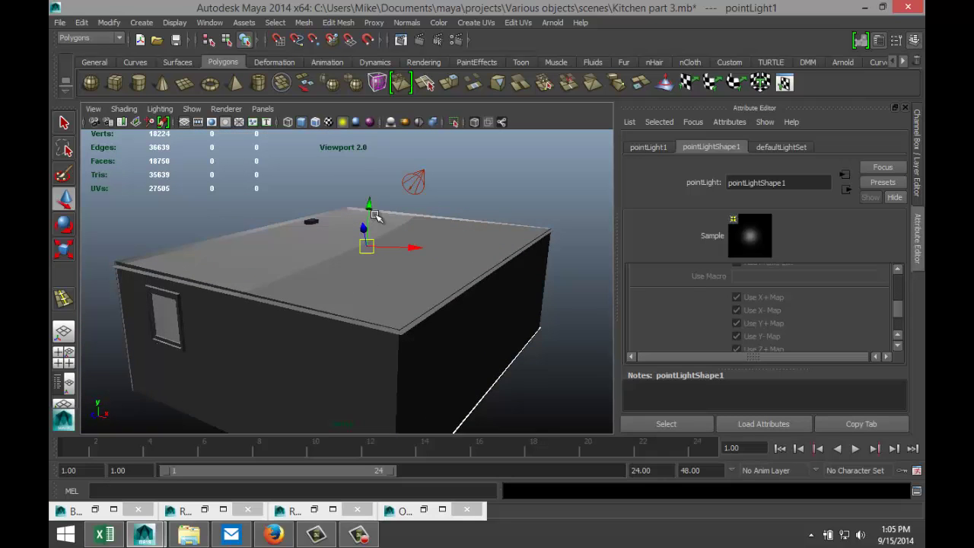
{"action": "left_click_drag", "start_coordinate": [411, 284], "coordinate": [335, 282], "text": "alt"}
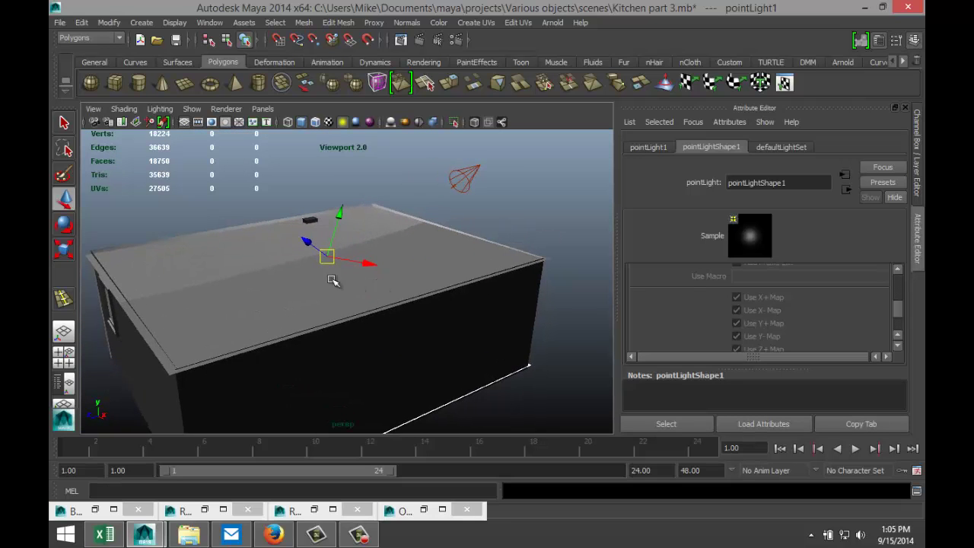
{"action": "double_click", "coordinate": [66, 199]}
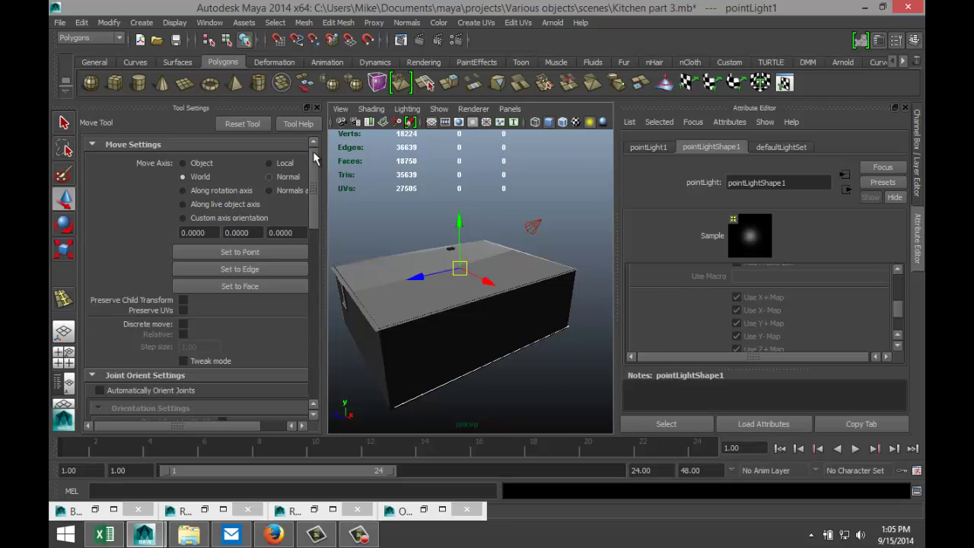
{"action": "left_click", "coordinate": [316, 108]}
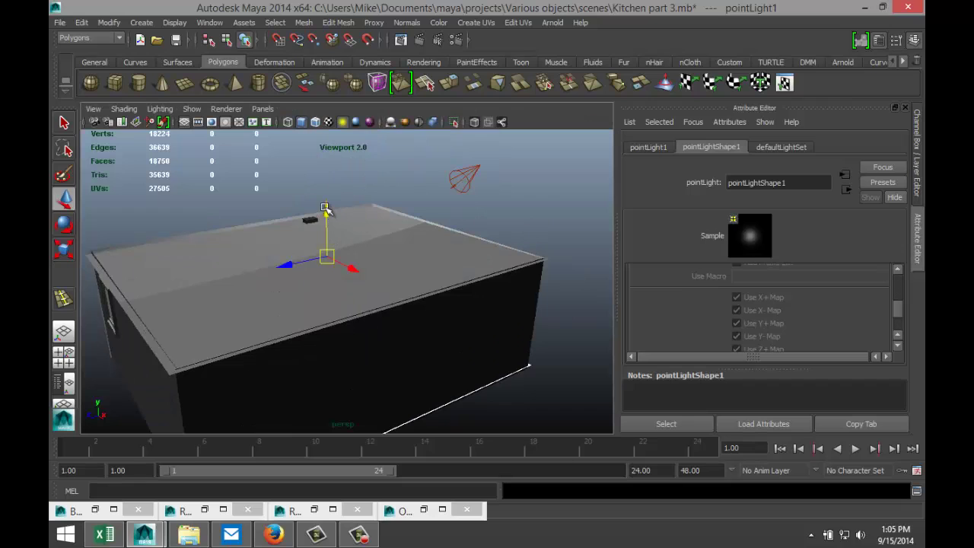
{"action": "mouse_move", "coordinate": [326, 213]}
{"action": "left_mouse_down"}
{"action": "mouse_move", "coordinate": [326, 196]}
{"action": "mouse_move", "coordinate": [327, 212]}
{"action": "left_mouse_up"}
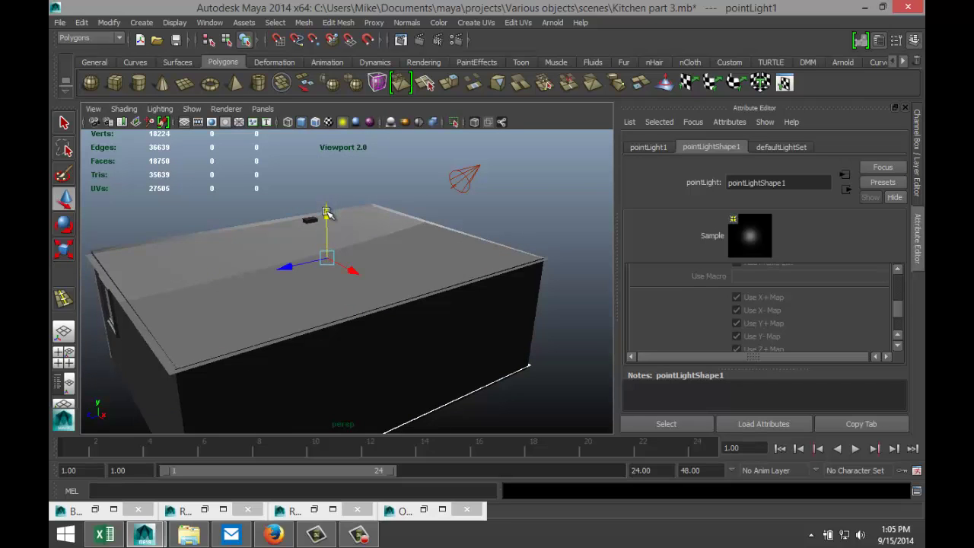
Restore the perspective view to the saved Kitchen bookmark
{"action": "left_click", "coordinate": [93, 108]}
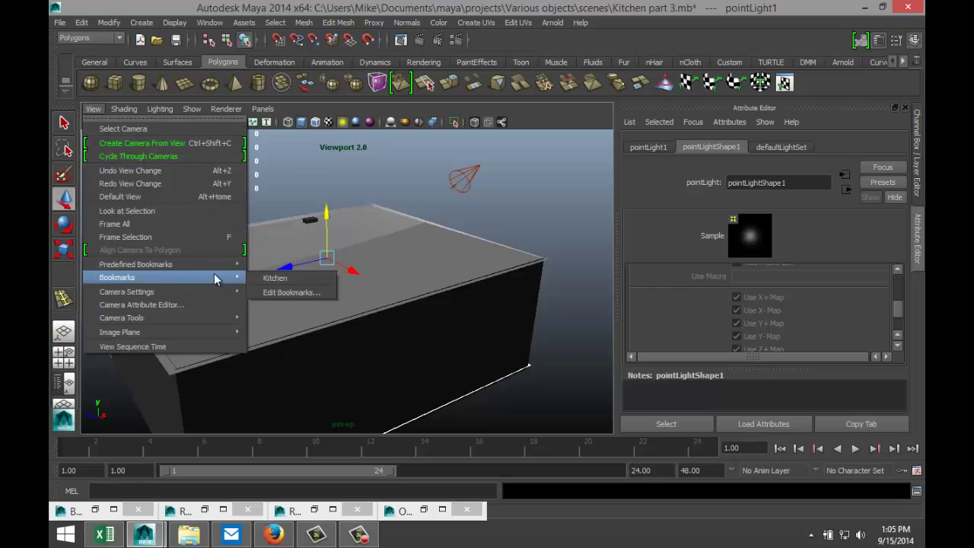
{"action": "left_click", "coordinate": [268, 277]}
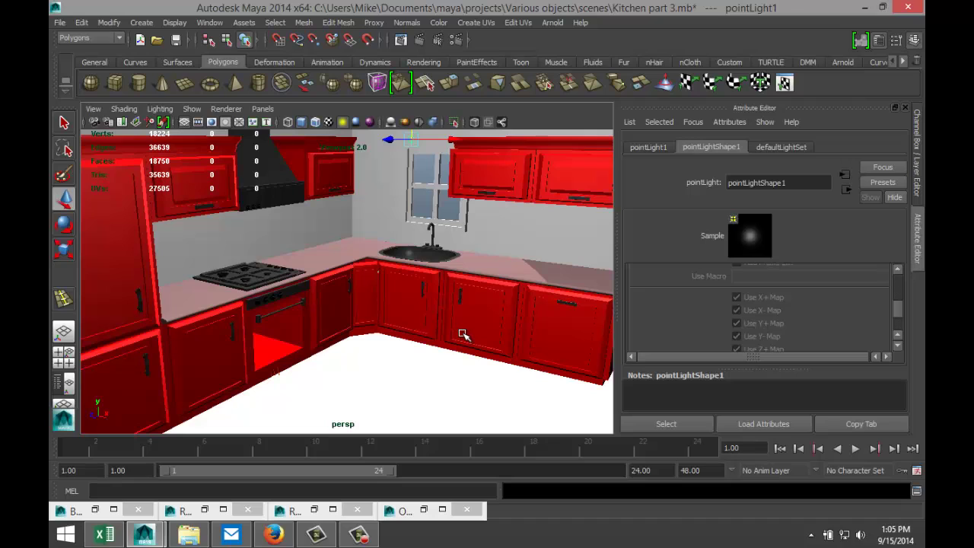
{"action": "left_click", "coordinate": [454, 141]}
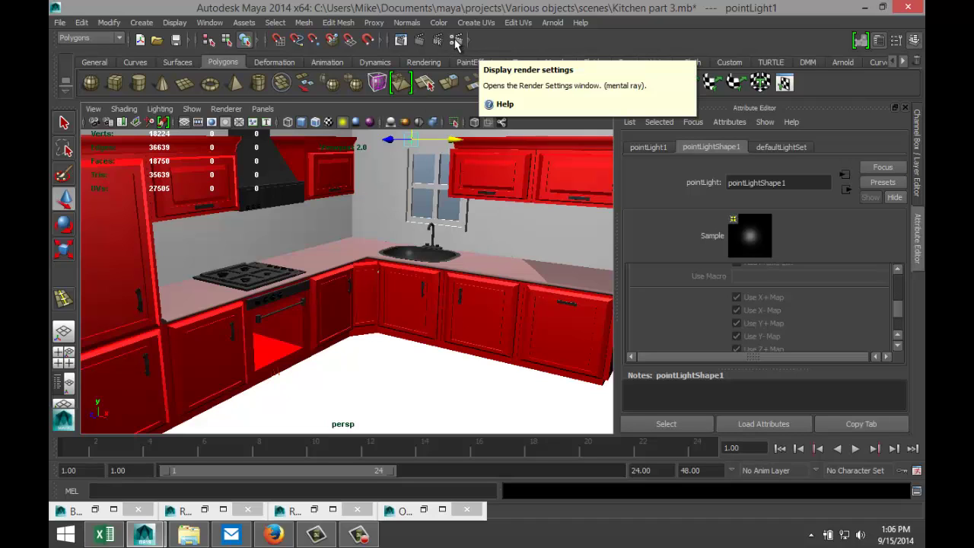
Raise the Unified Sampling quality in the mental ray render settings
{"action": "left_click", "coordinate": [456, 42]}
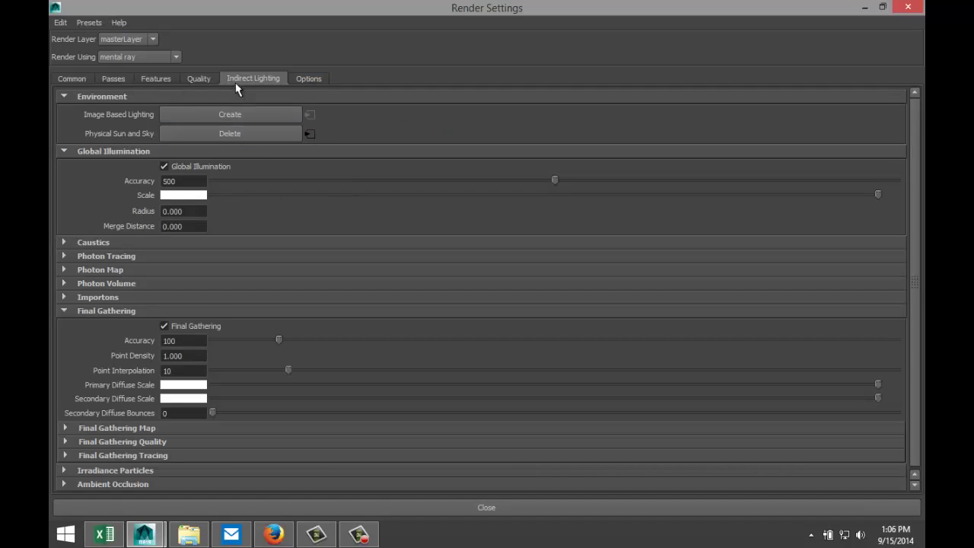
{"action": "left_click", "coordinate": [200, 81]}
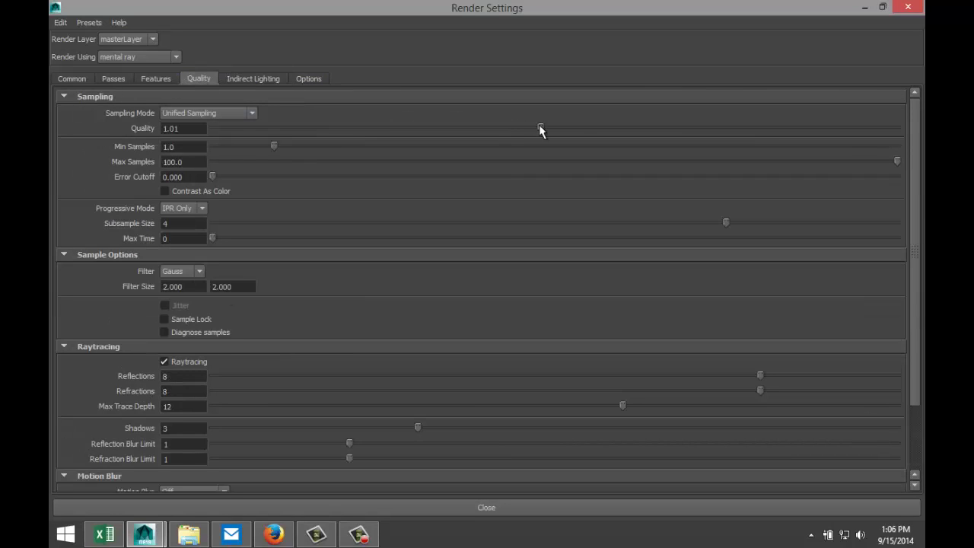
{"action": "left_click_drag", "start_coordinate": [539, 125], "coordinate": [629, 140]}
Set the render image size to the 1920 x 1080 HD preset
{"action": "left_click", "coordinate": [74, 79]}
{"action": "scroll", "coordinate": [332, 333], "scroll_direction": "down", "scroll_amount": 1}
{"action": "scroll", "coordinate": [331, 334], "scroll_direction": "down", "scroll_amount": 2}
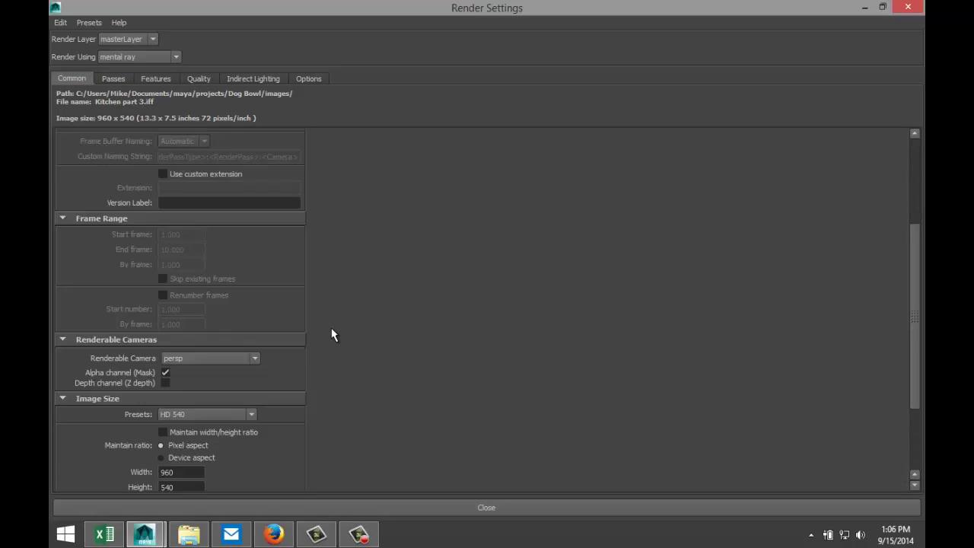
{"action": "left_click", "coordinate": [252, 375]}
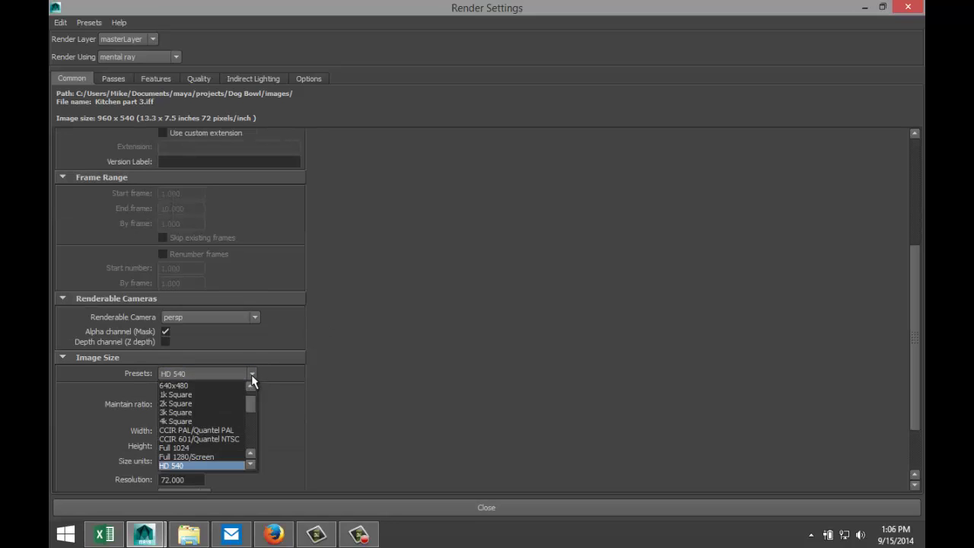
{"action": "left_click", "coordinate": [251, 464]}
{"action": "left_click", "coordinate": [251, 464]}
{"action": "left_click", "coordinate": [230, 464]}
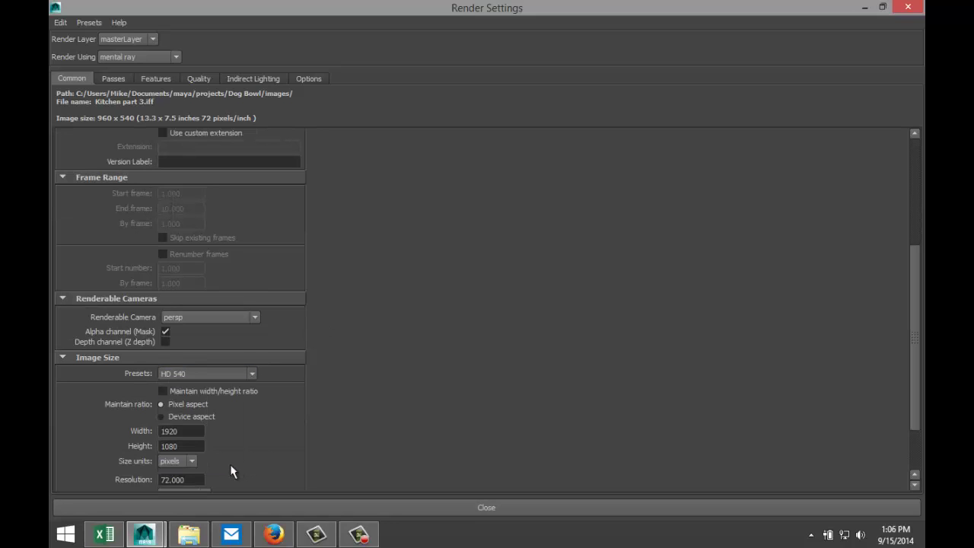
Minimise the render settings and render the bookmarked kitchen view with mental ray
{"action": "left_click", "coordinate": [865, 7]}
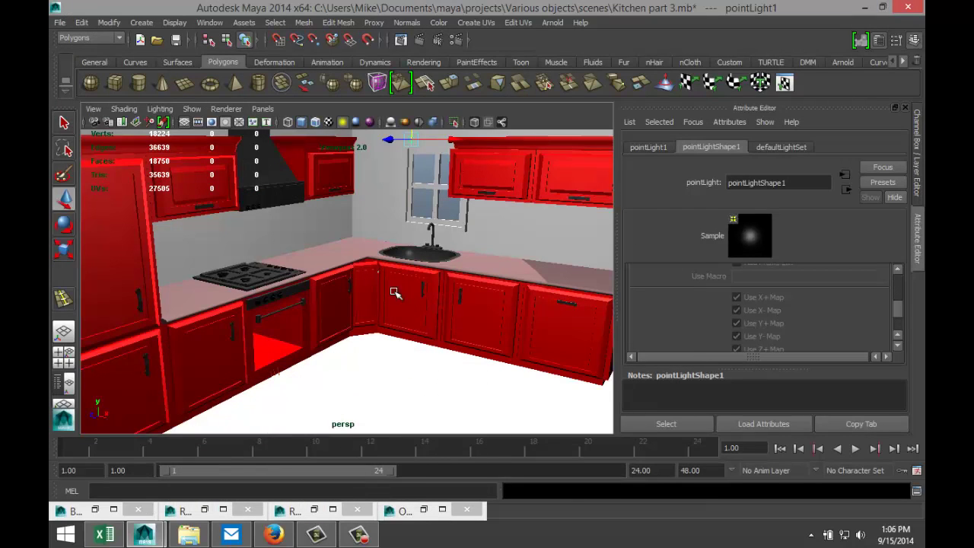
{"action": "left_click", "coordinate": [420, 41]}
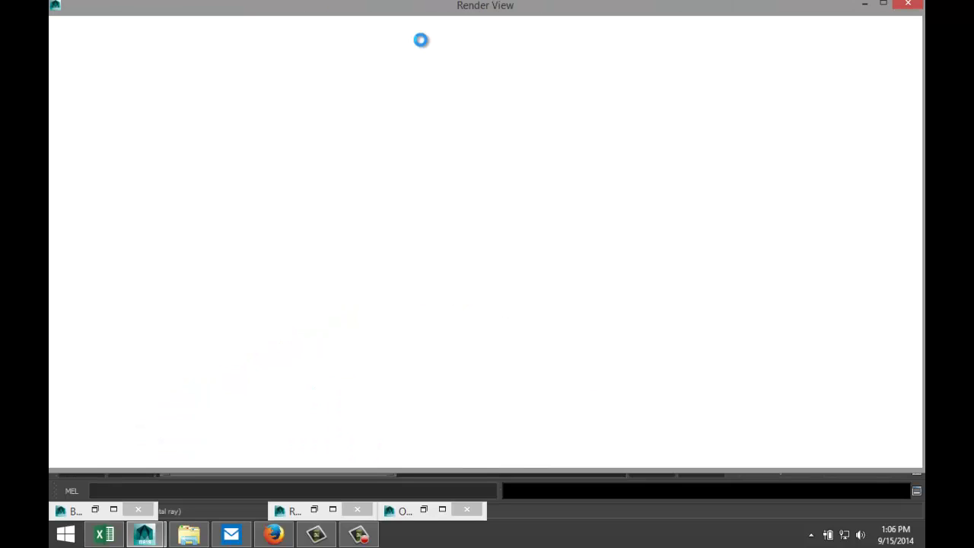